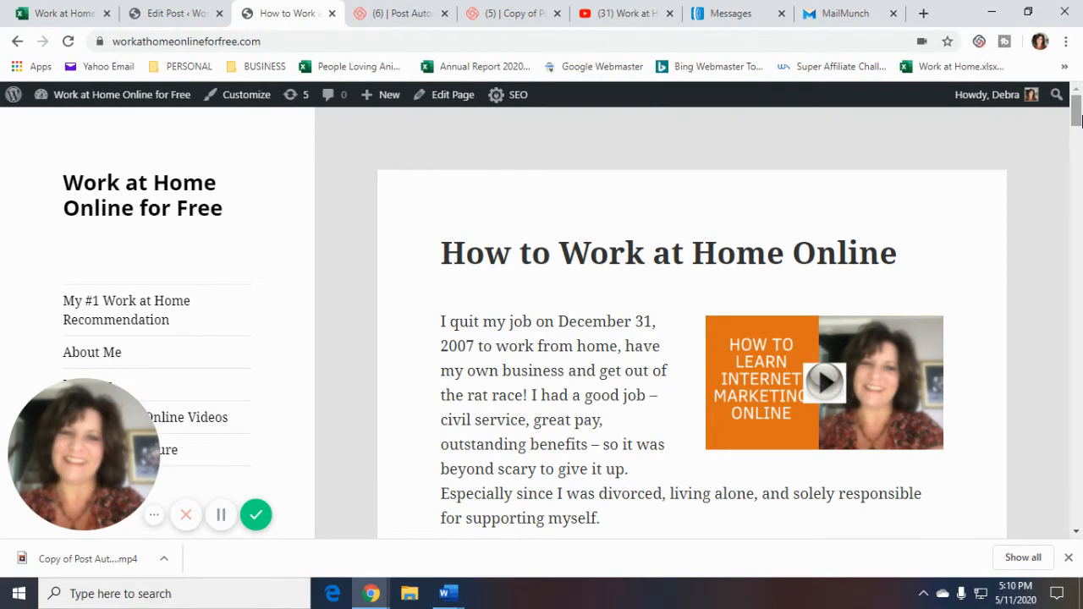
Switch to MailMunch and select the Work at Home Online for Free site
drag(1078, 120, 1079, 121)
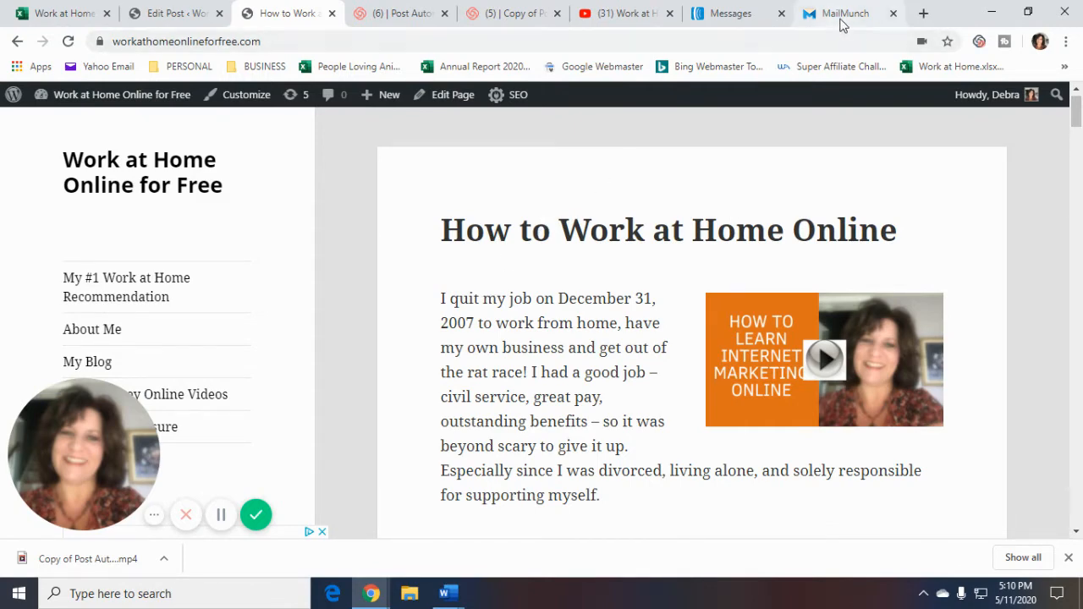
click(840, 19)
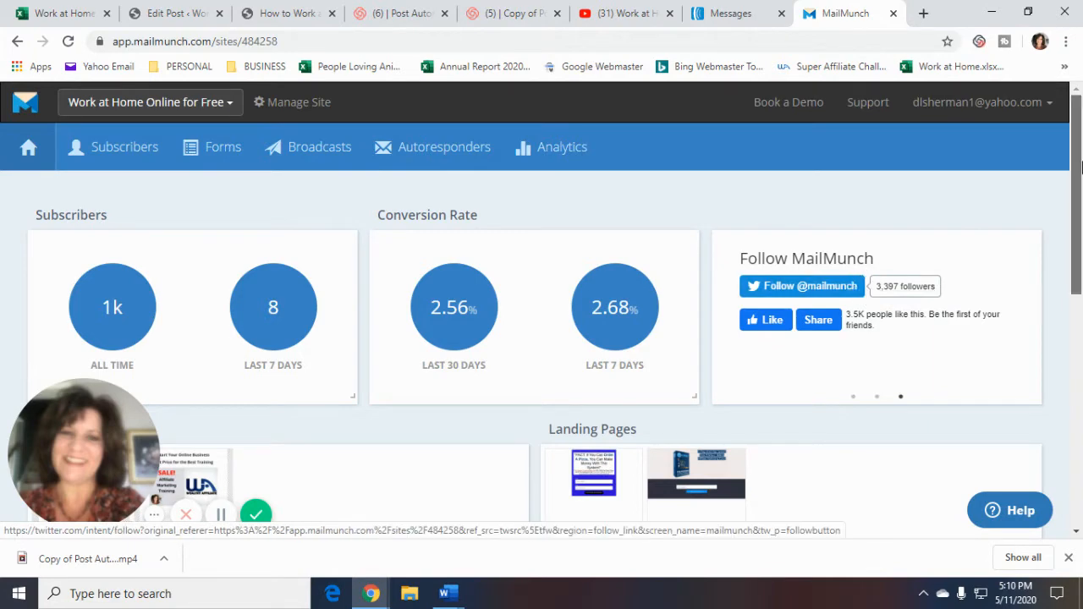
drag(1078, 167, 1078, 169)
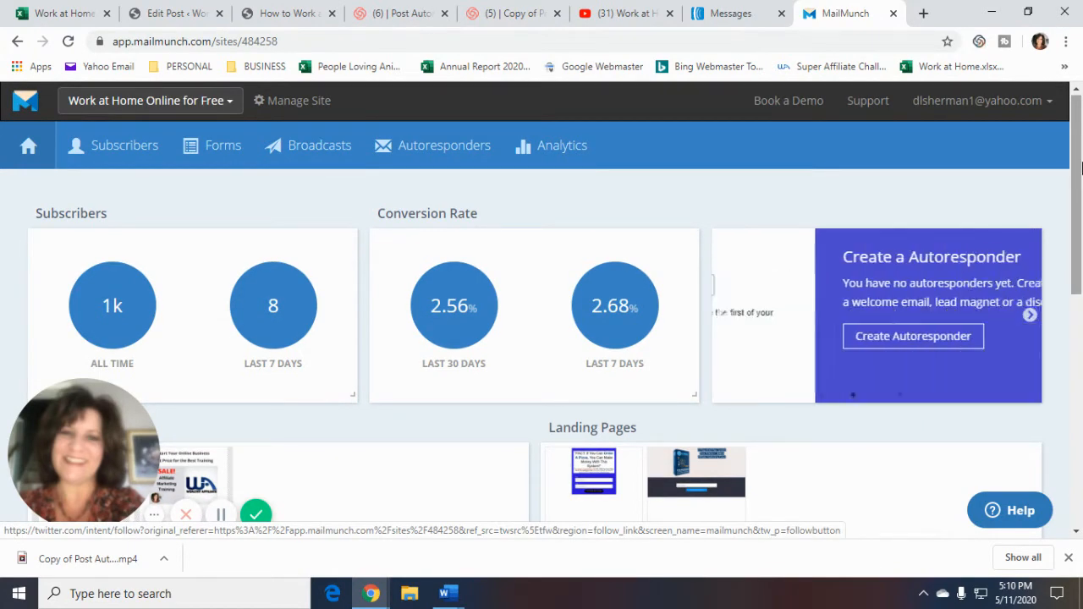
drag(1082, 167, 1082, 161)
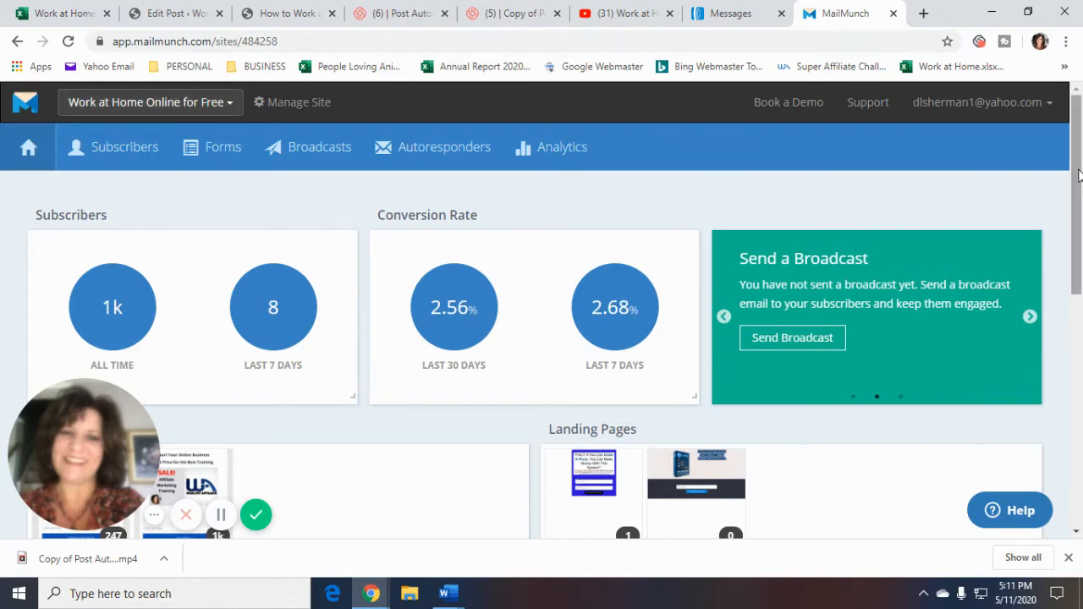
drag(1078, 172, 1078, 162)
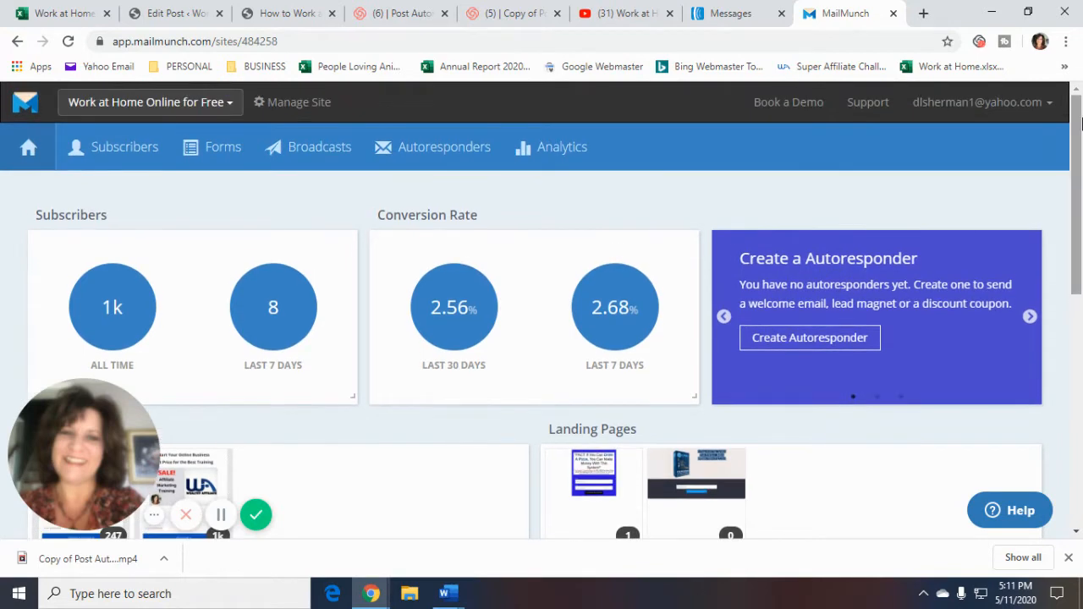
click(230, 112)
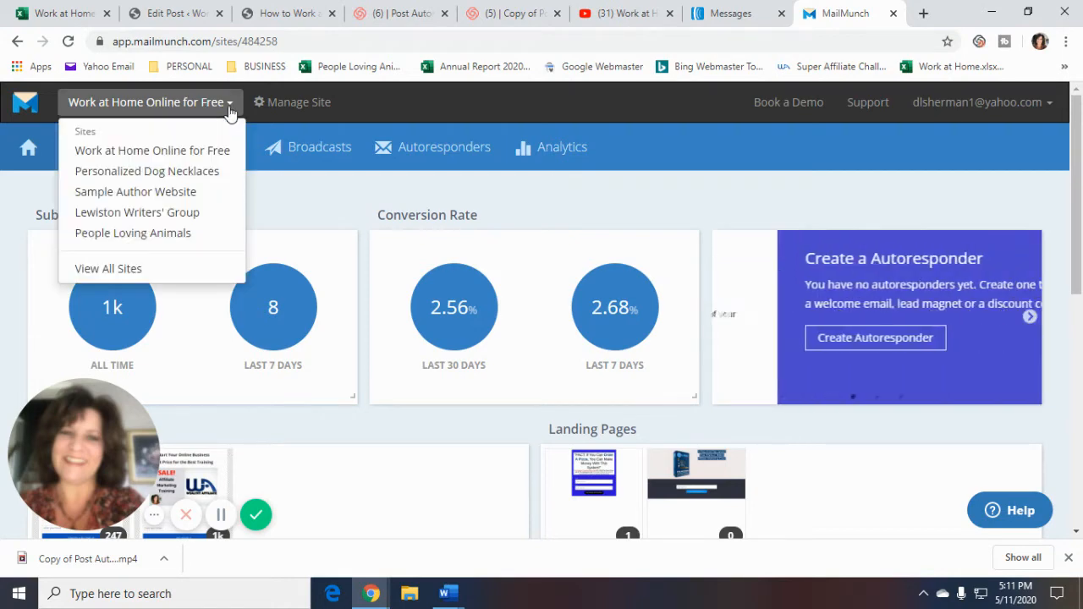
click(214, 156)
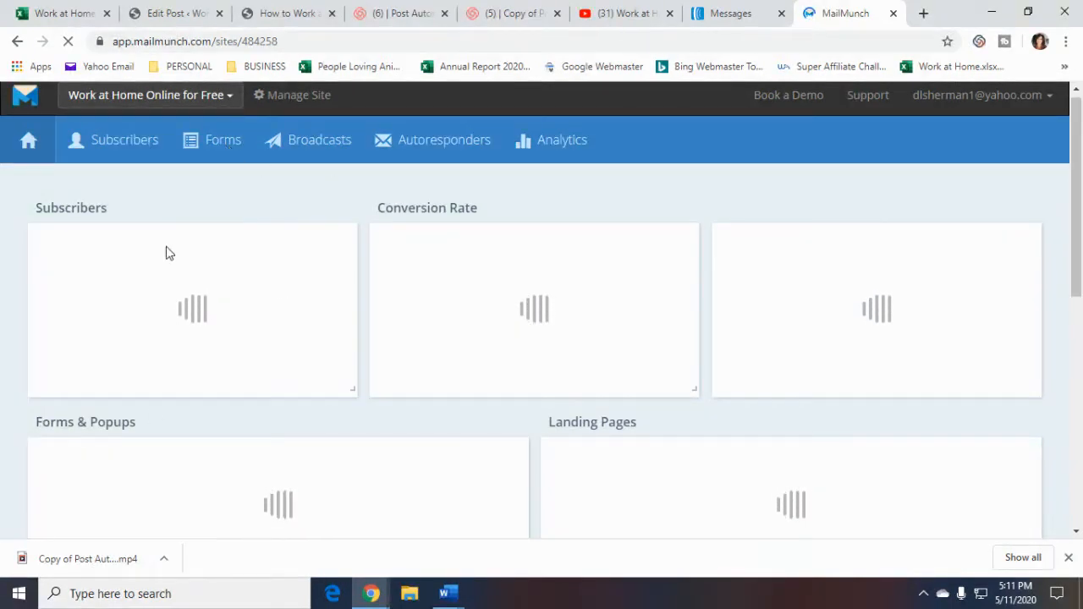
Start creating a new form from the site's Forms & Pages list
click(219, 146)
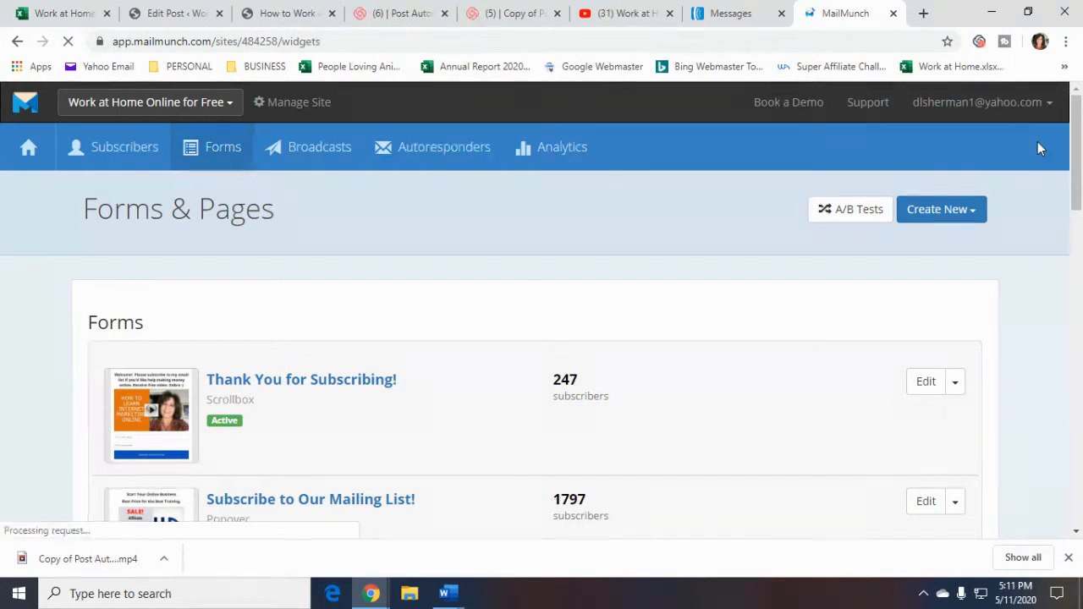
mouse_move(1071, 149)
mouse_down()
mouse_move(1079, 243)
mouse_move(1082, 144)
mouse_up()
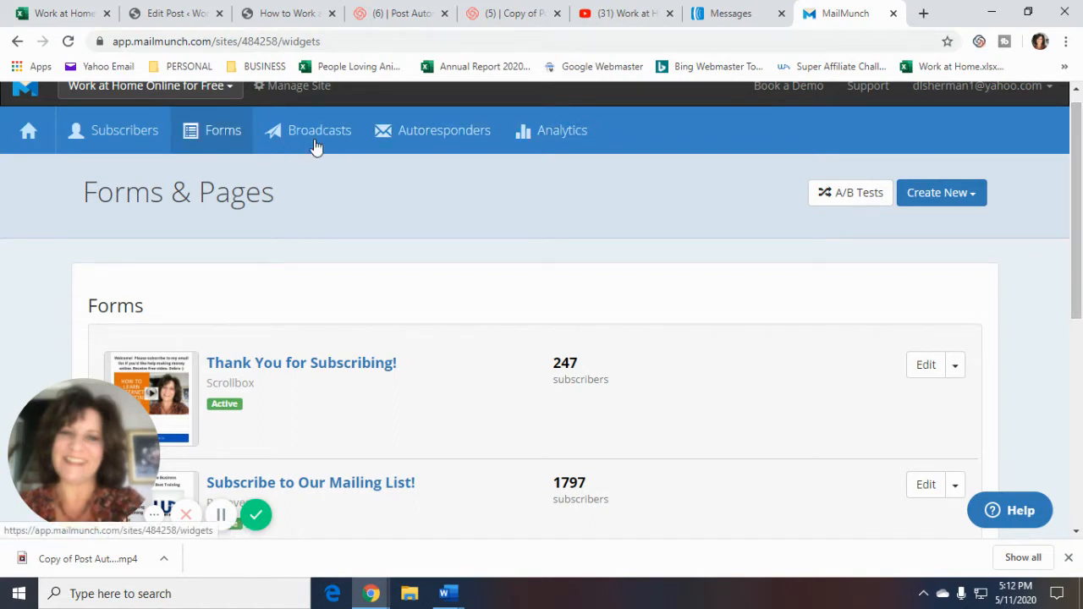
click(939, 207)
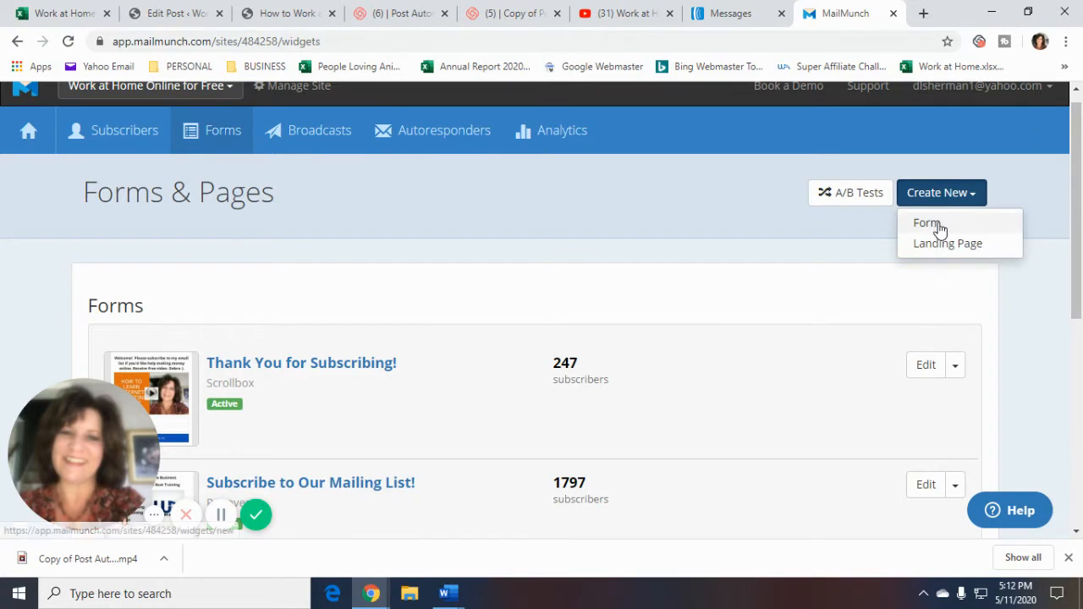
click(939, 227)
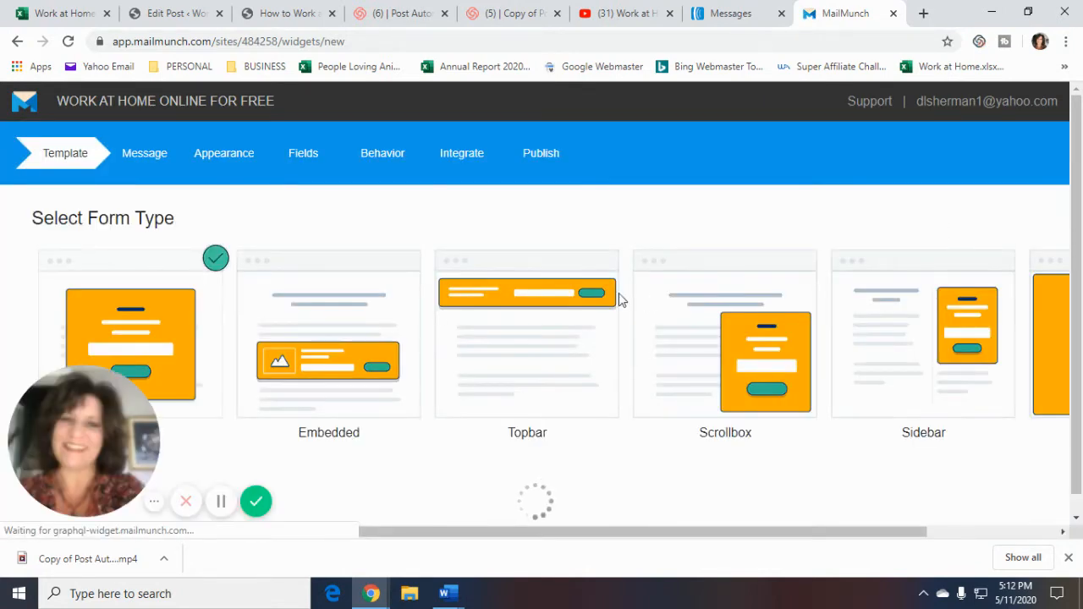
Browse the form types and templates, and use the Simple template for a popover form
click(1081, 172)
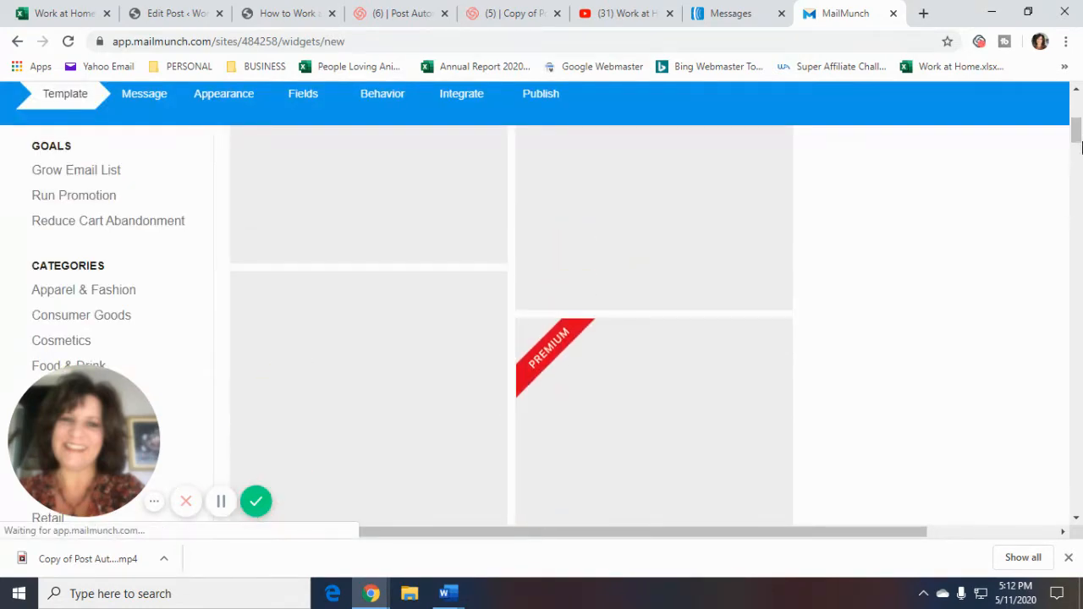
scroll(1080, 122, up, 5)
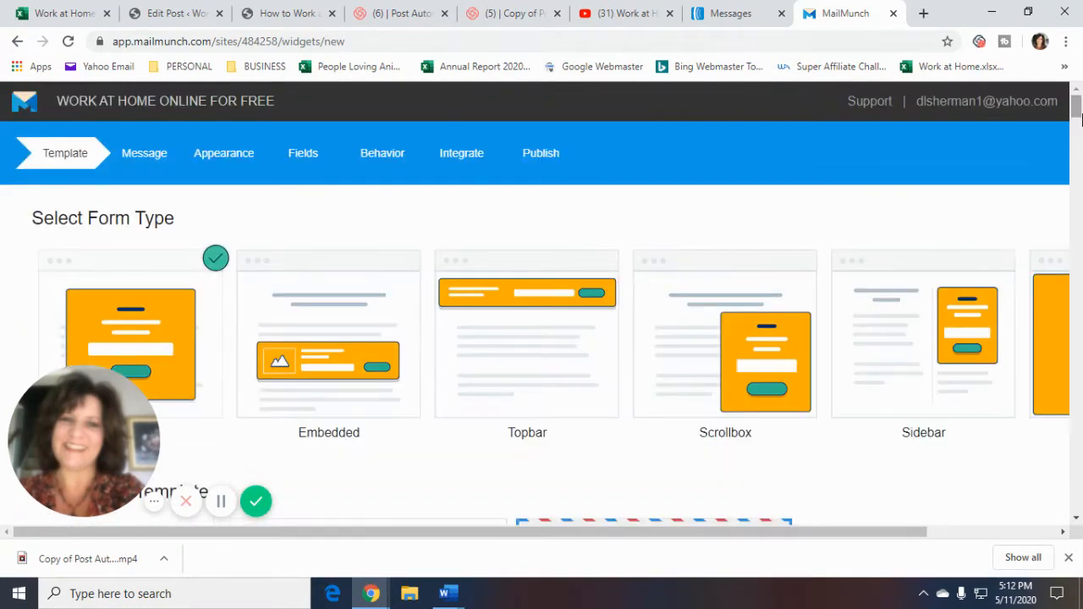
scroll(1080, 121, down, 2)
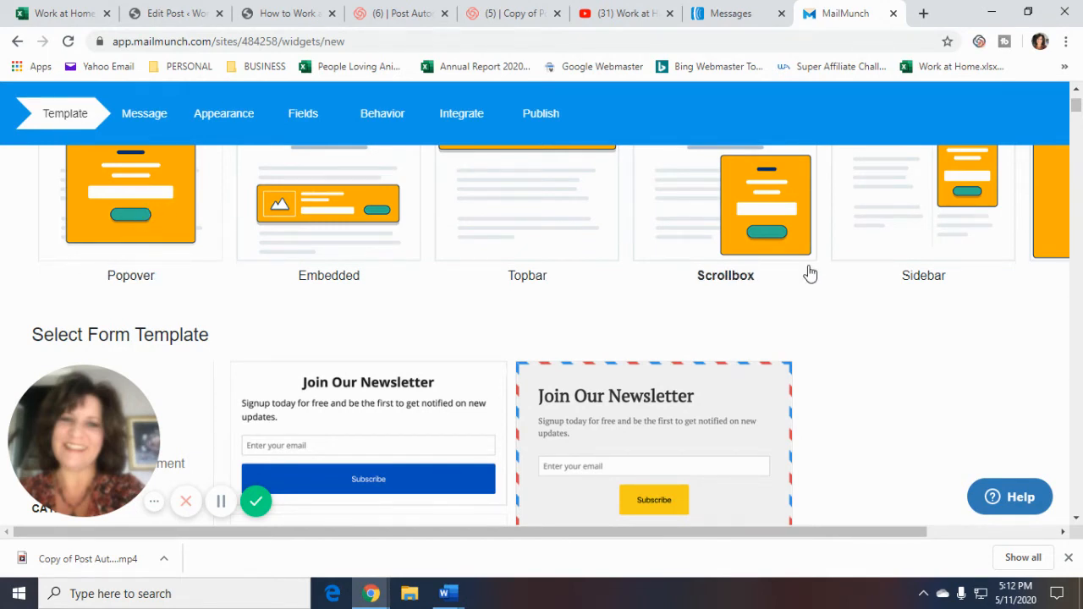
click(1078, 91)
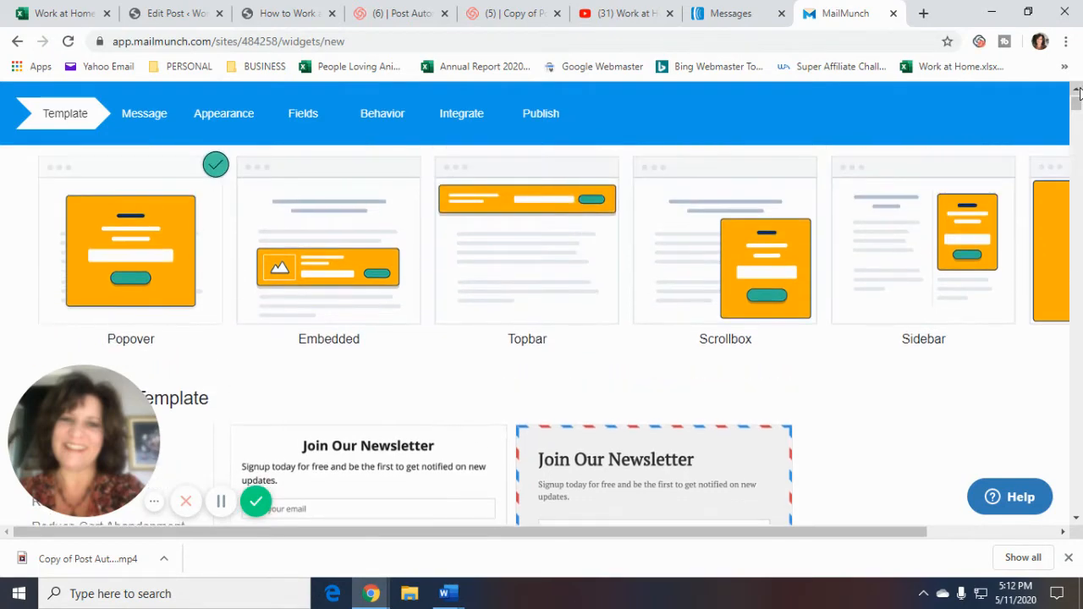
click(1077, 517)
click(1078, 517)
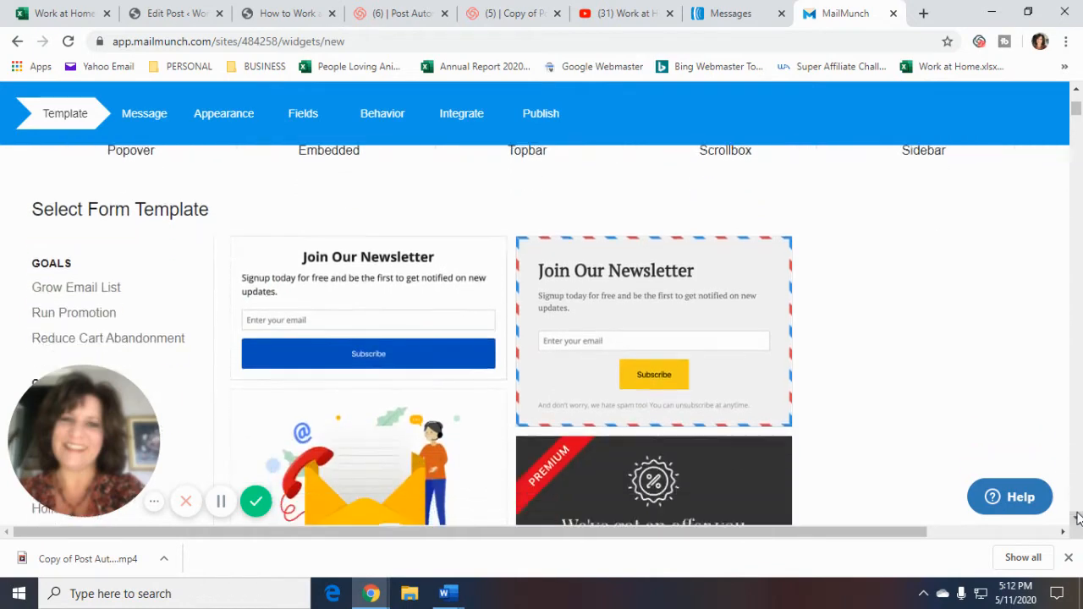
click(1077, 517)
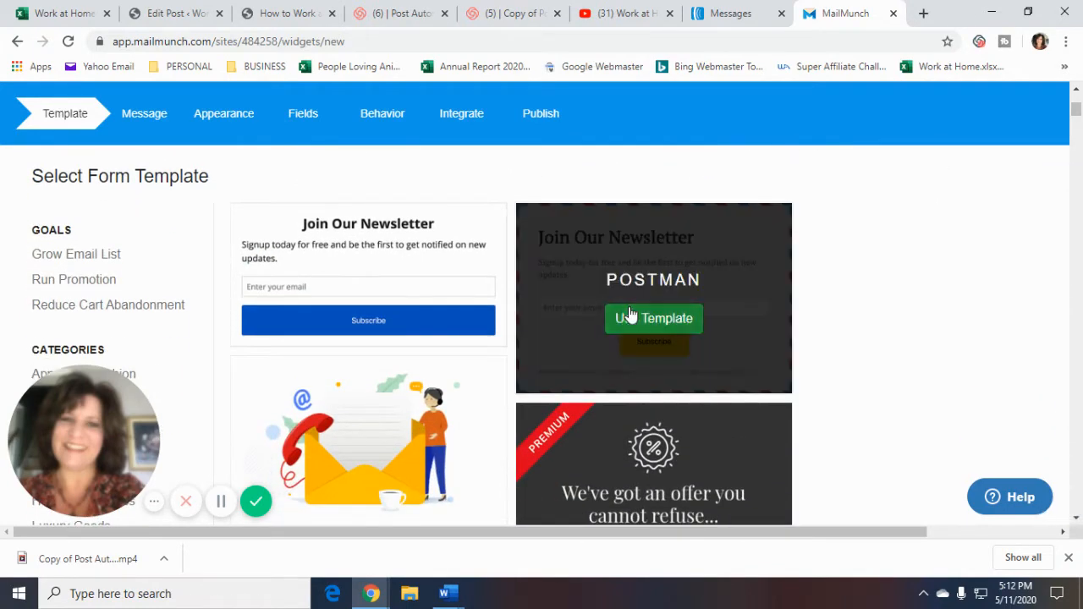
mouse_move(458, 241)
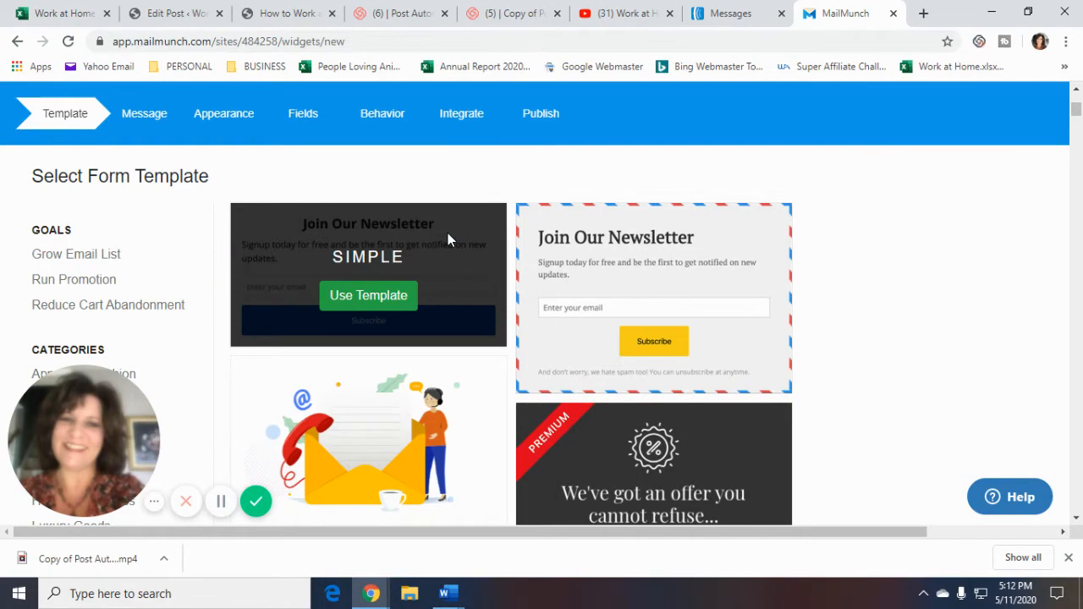
click(380, 296)
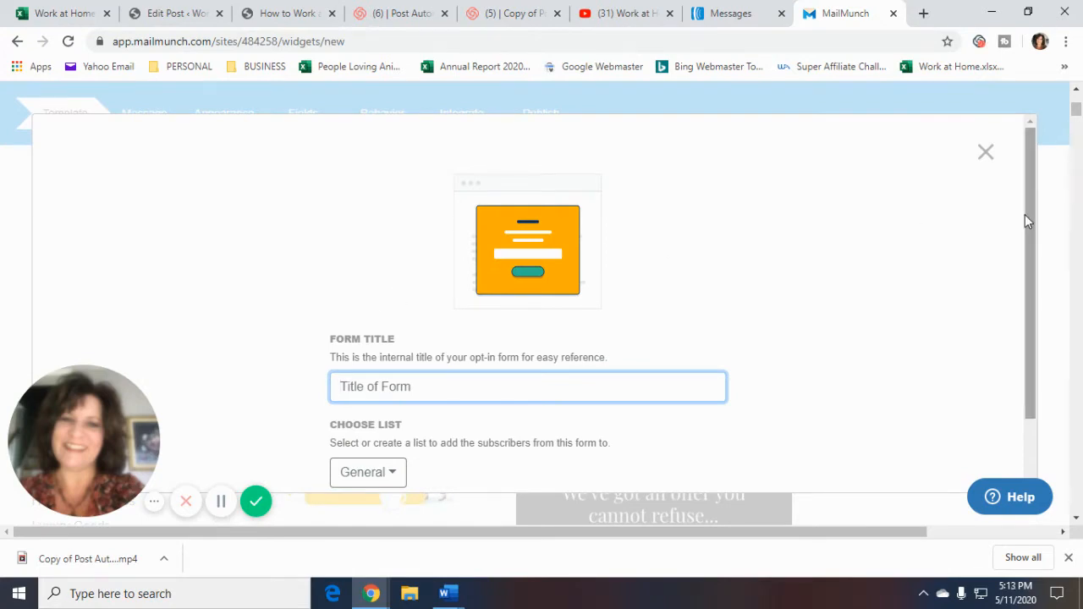
Title the form "Opt-in Box For My Blog", keep the General subscriber list, and start building it
drag(1030, 219, 1018, 262)
click(631, 343)
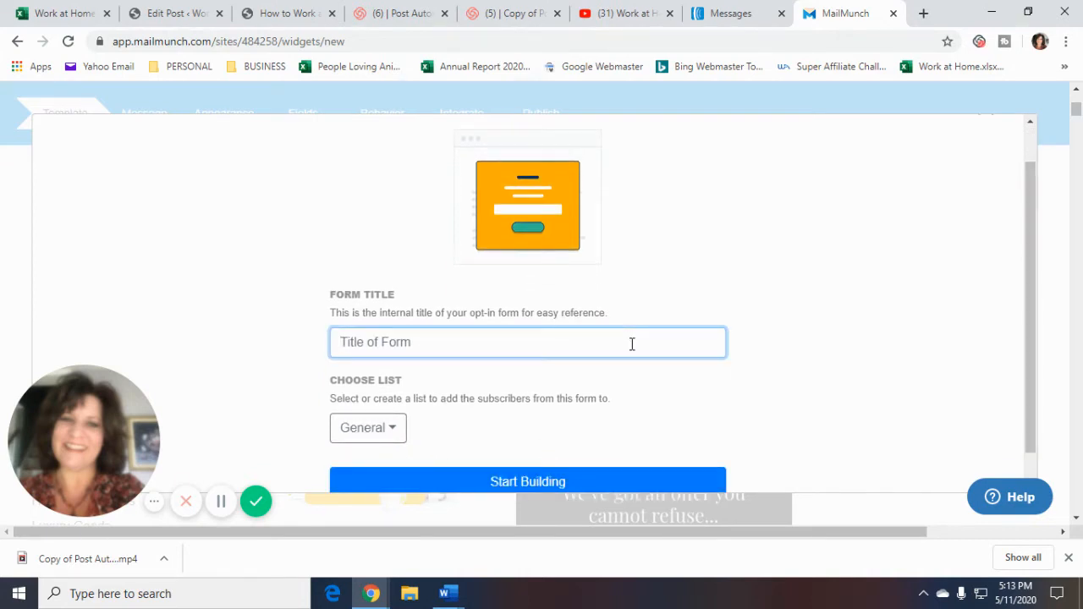
text(Opt-in Box For My)
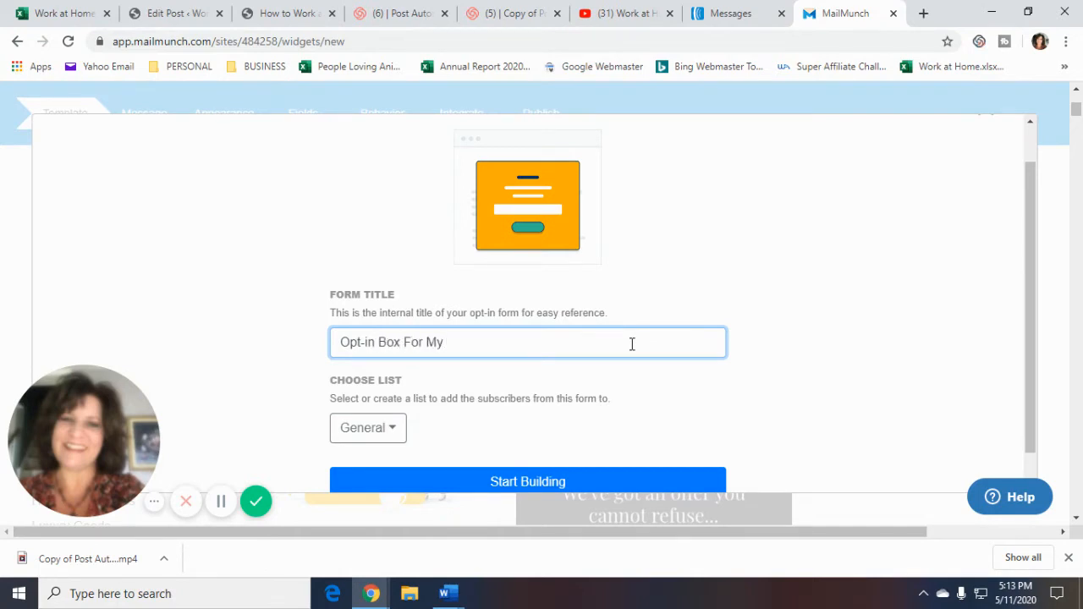
text( Blog)
drag(1031, 234, 1032, 281)
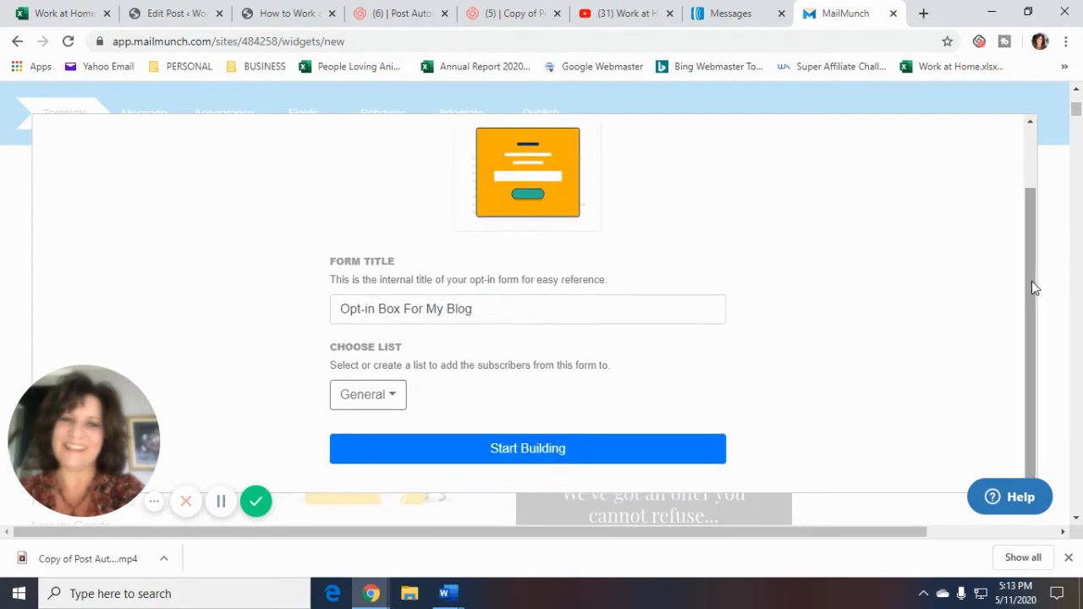
click(399, 400)
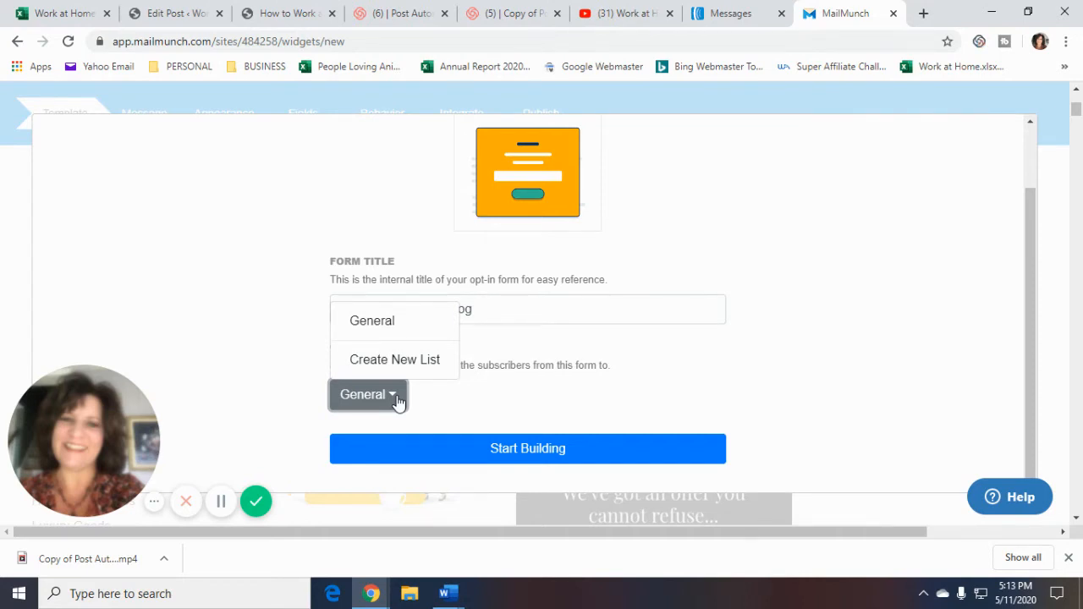
click(542, 305)
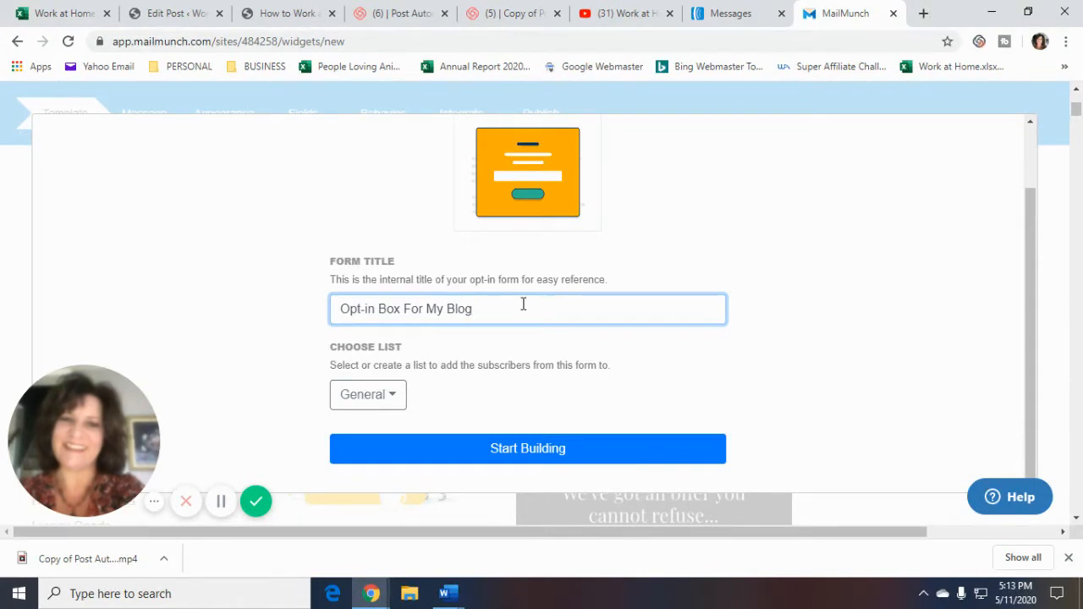
click(556, 449)
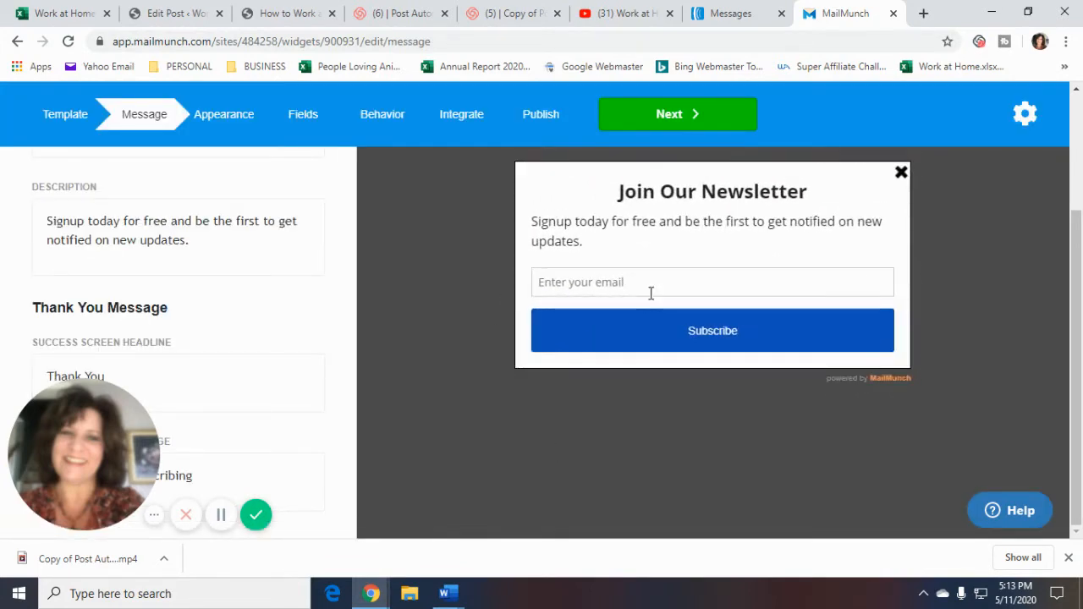
Replace the form's headline with "Subscribe to My Email List!"
drag(1080, 304, 1080, 259)
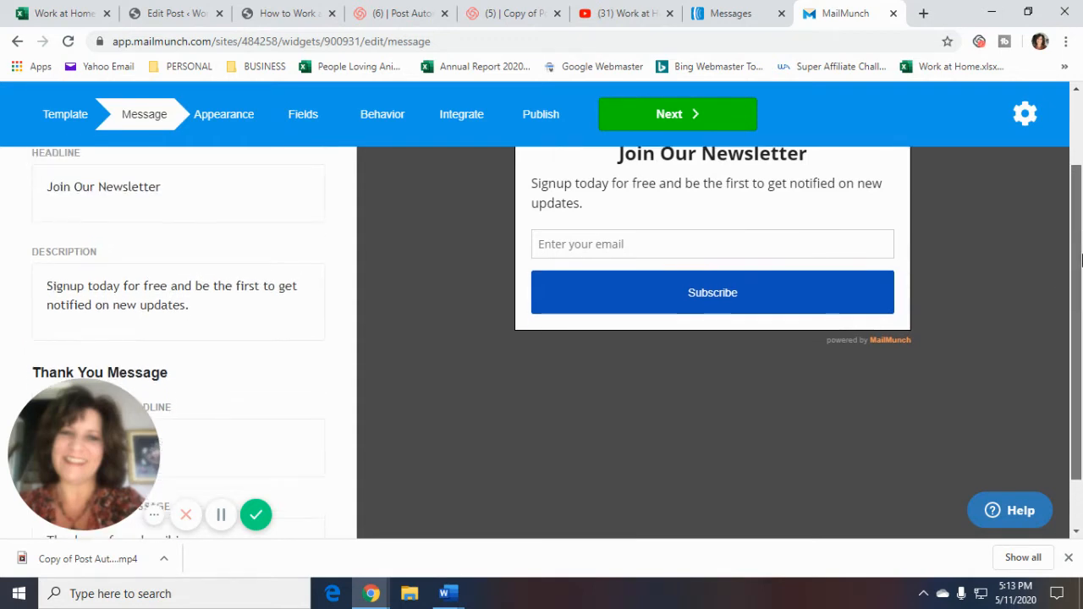
click(254, 194)
click(235, 266)
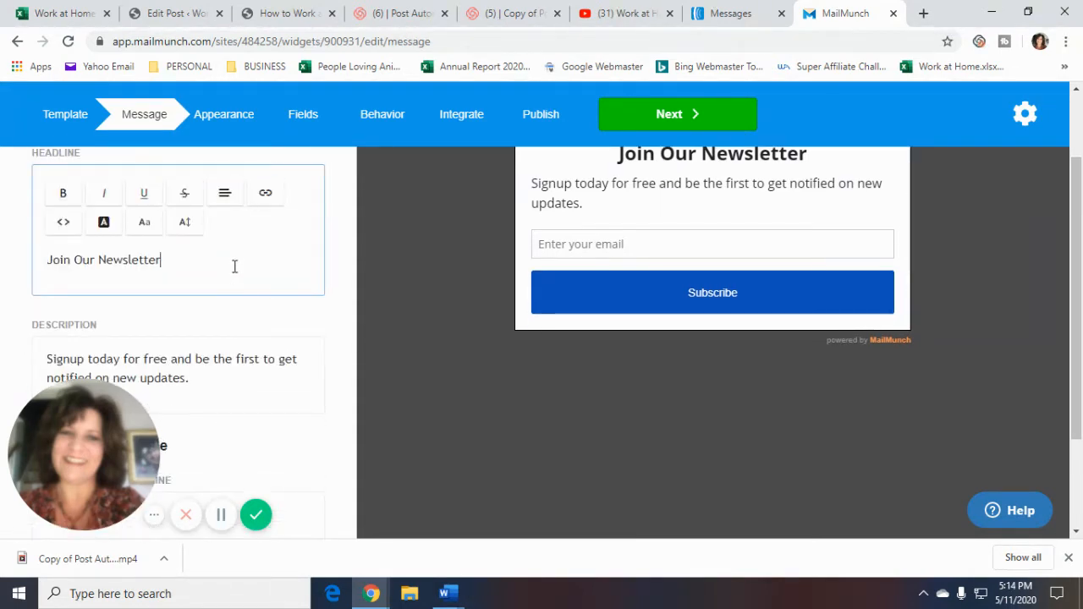
key(BackSpace)
key(BackSpace)
key(BackSpace)
key(BackSpace)
key(BackSpace)
key(BackSpace)
key(BackSpace)
key(BackSpace)
key(BackSpace)
key(BackSpace)
key(BackSpace)
key(BackSpace)
key(BackSpace)
key(BackSpace)
key(BackSpace)
key(BackSpace)
key(BackSpace)
key(BackSpace)
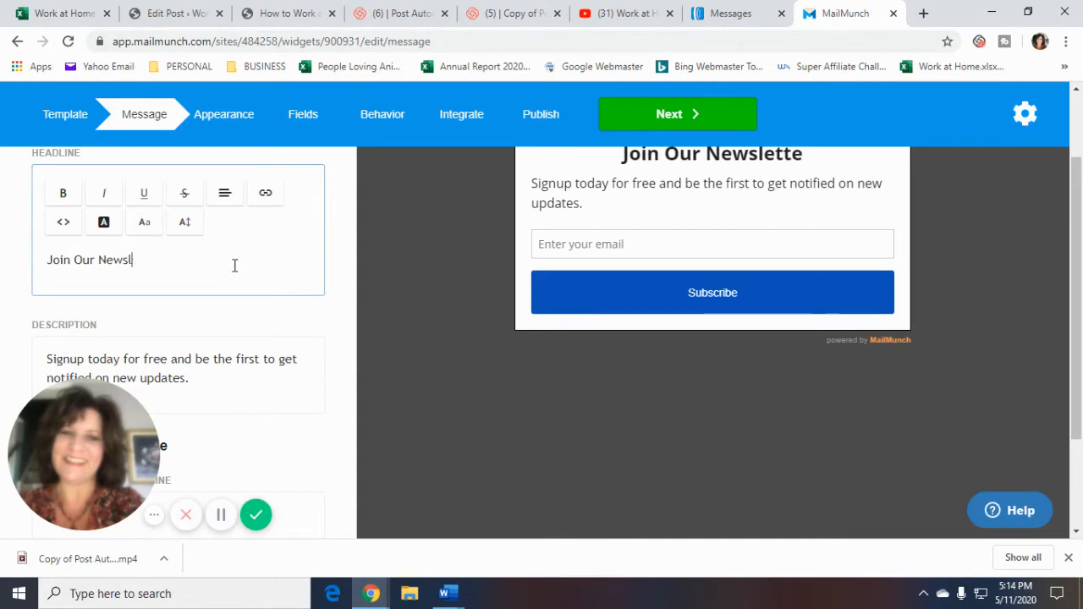
text(Subscrib)
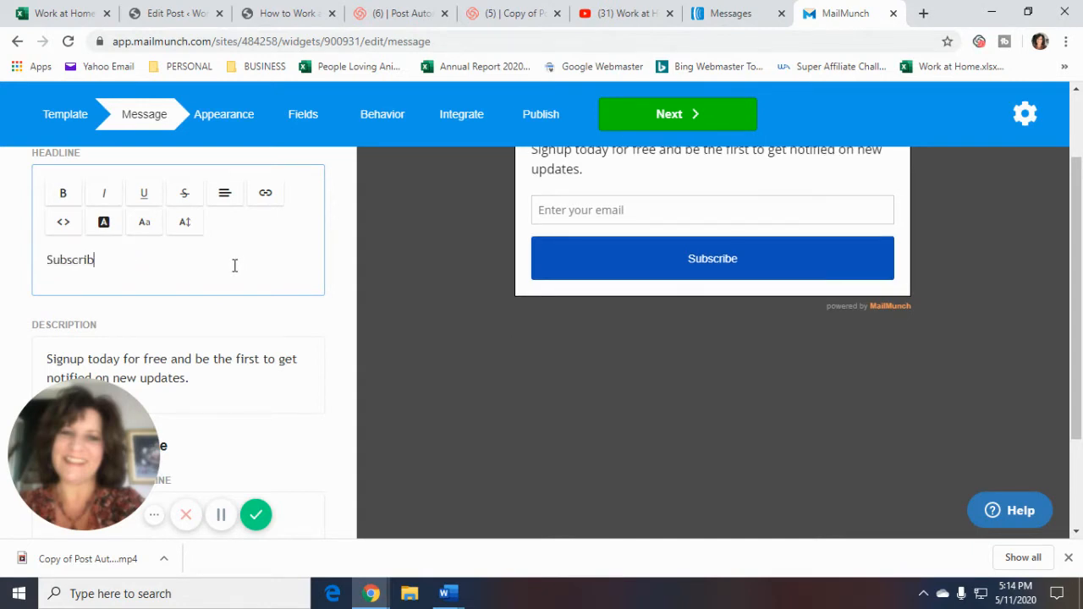
text(e to My Email List!)
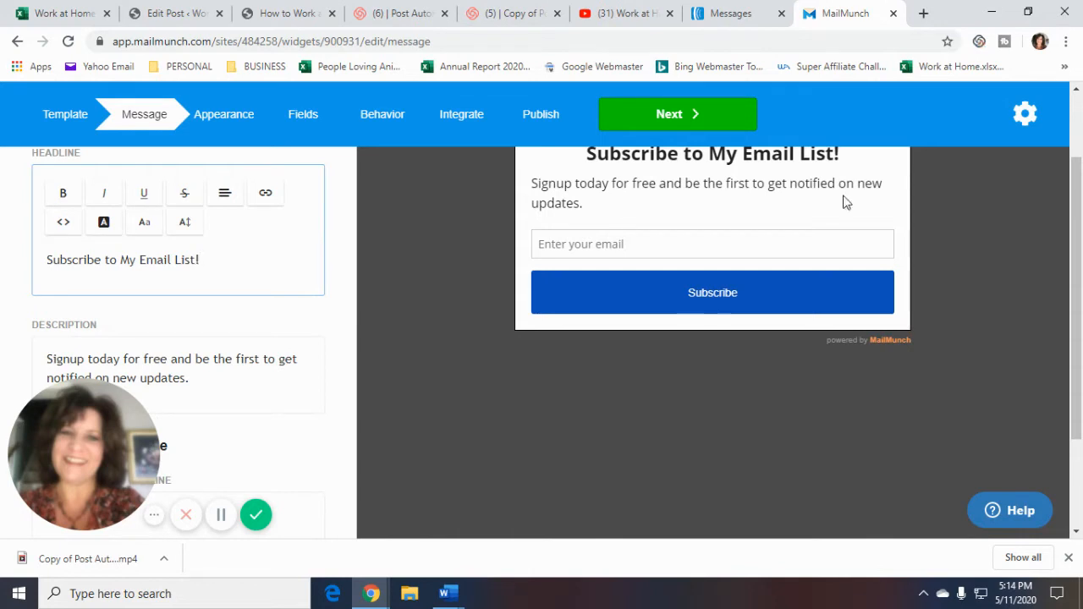
Review the form preview and remaining message text, and advance to the Appearance settings
click(1076, 223)
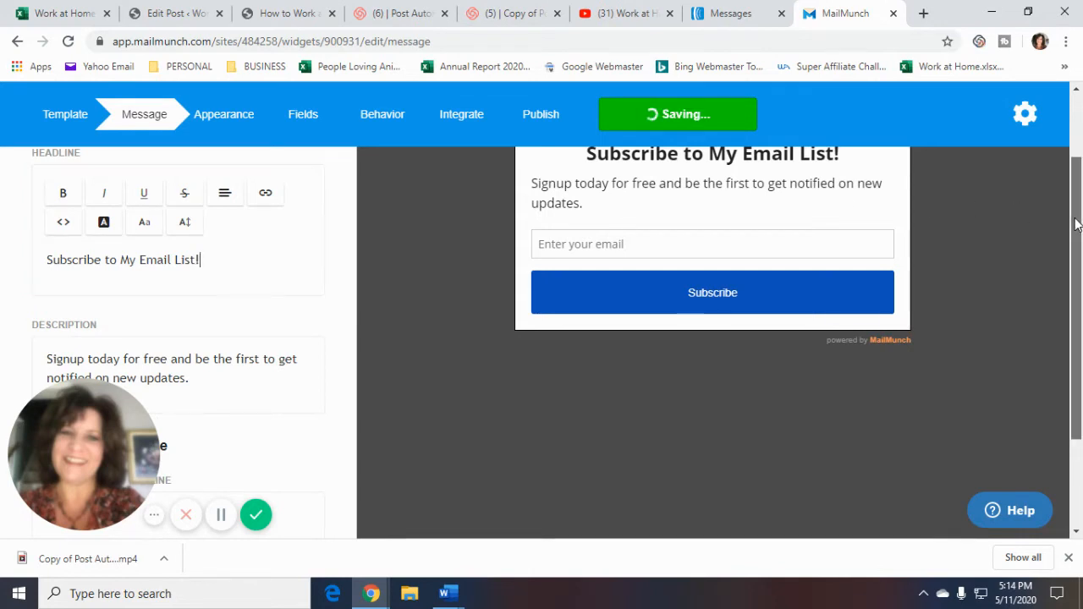
drag(1077, 224, 1079, 212)
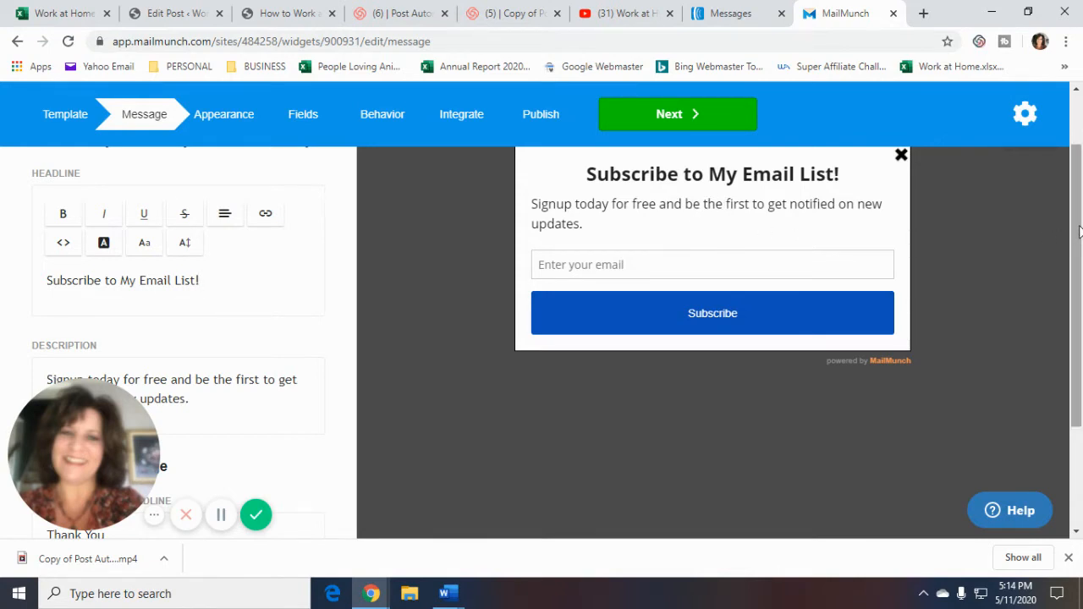
drag(1079, 231, 1079, 341)
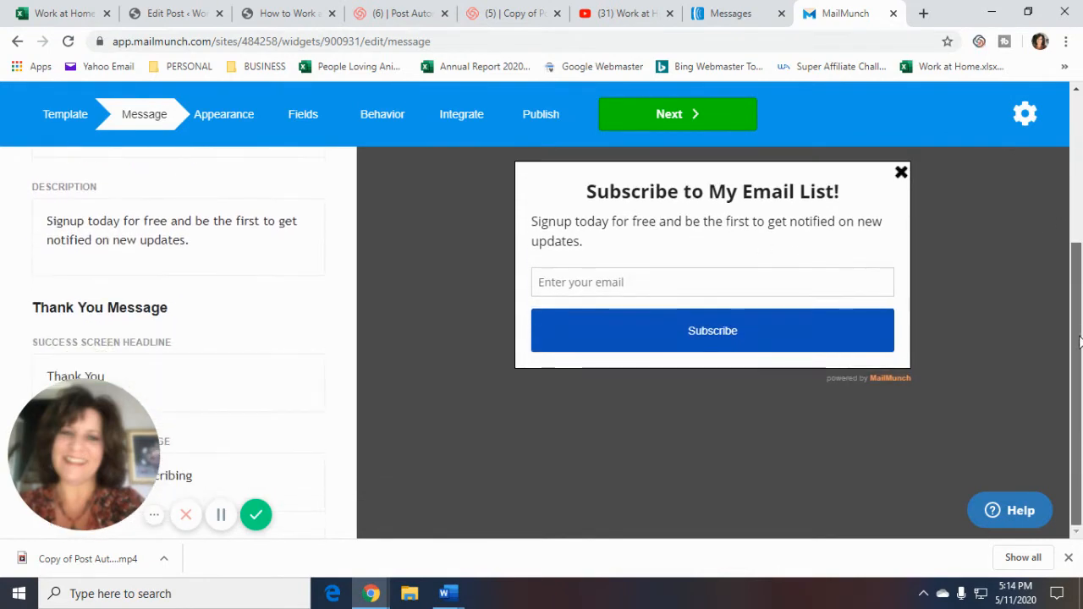
click(679, 126)
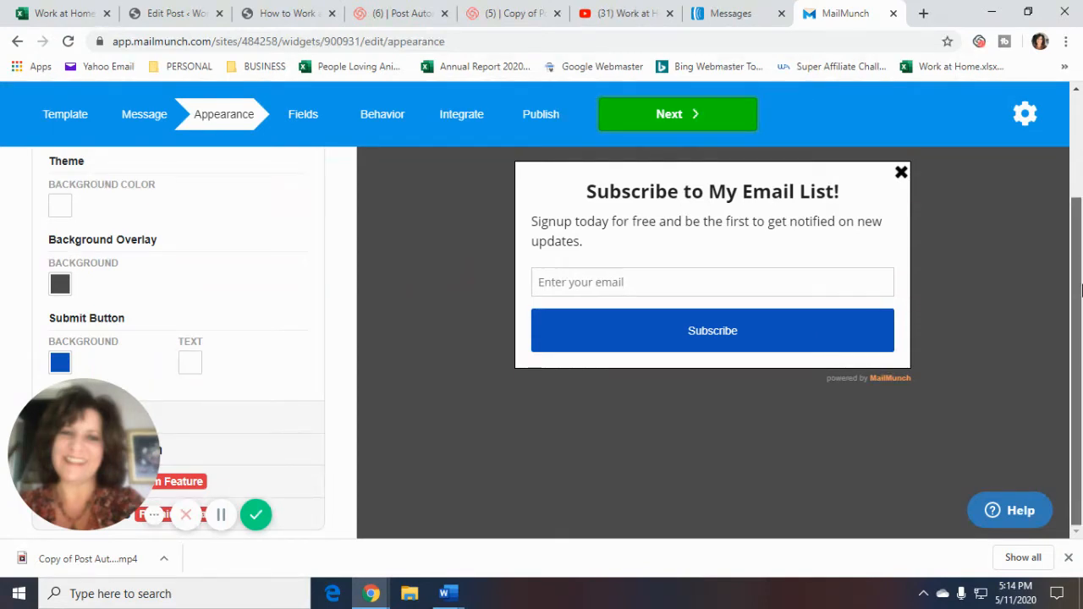
mouse_move(1078, 303)
mouse_down()
mouse_move(1082, 246)
mouse_move(1082, 302)
mouse_up()
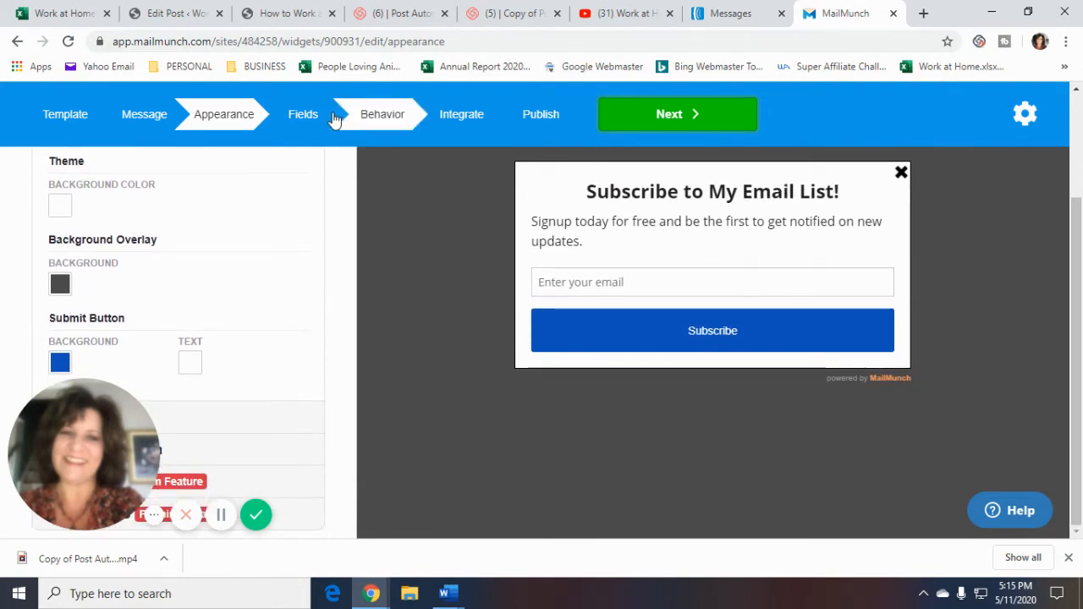
In the Fields settings, add a First Name field to the form and move it above the Email field
click(654, 125)
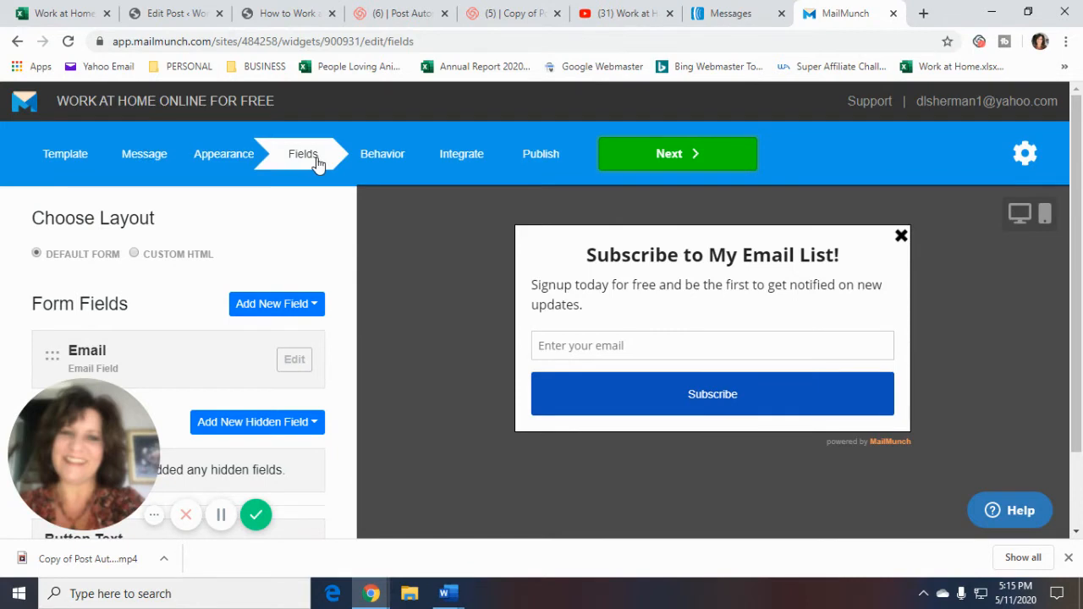
drag(1080, 225, 1081, 297)
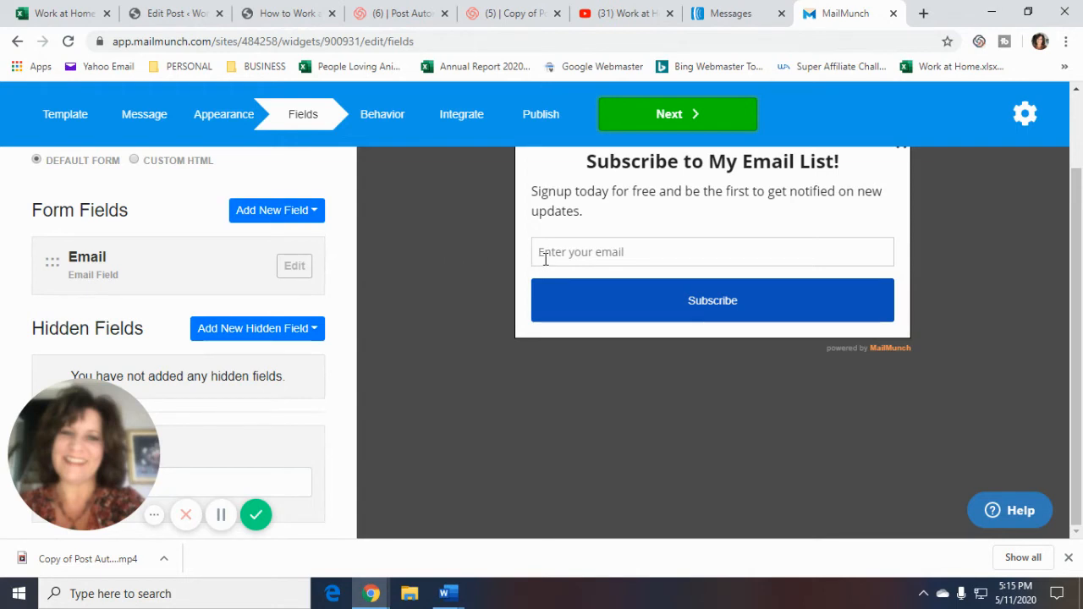
click(316, 213)
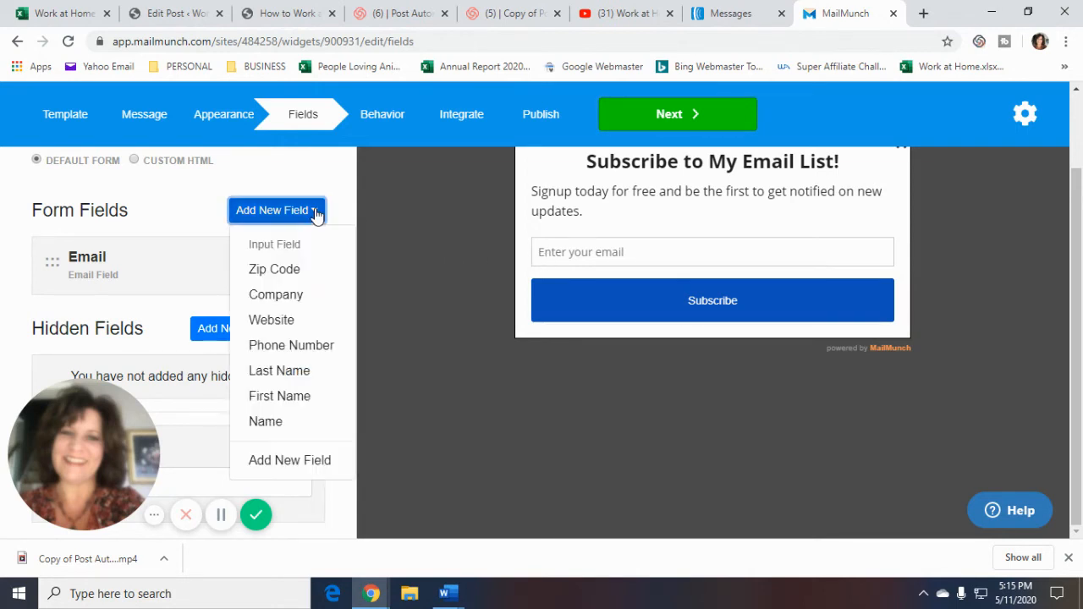
click(299, 398)
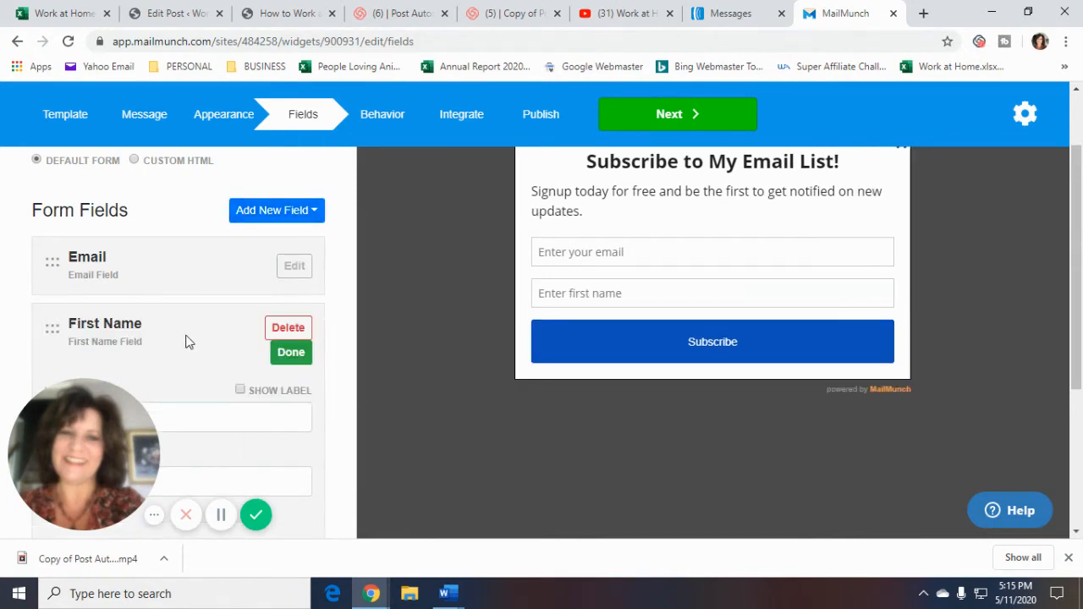
drag(52, 327, 55, 259)
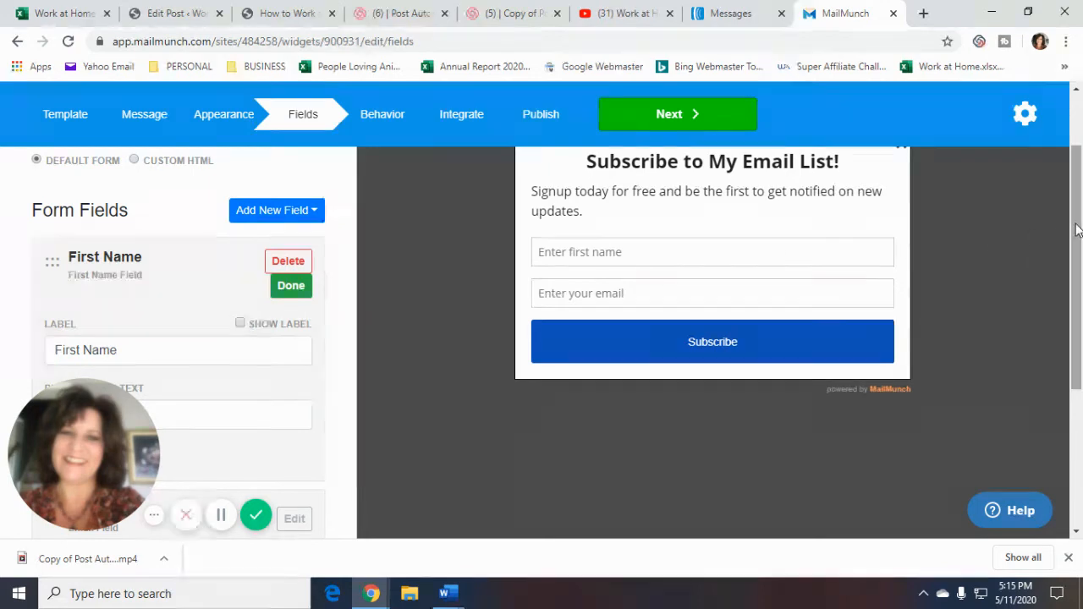
drag(1076, 233, 1081, 289)
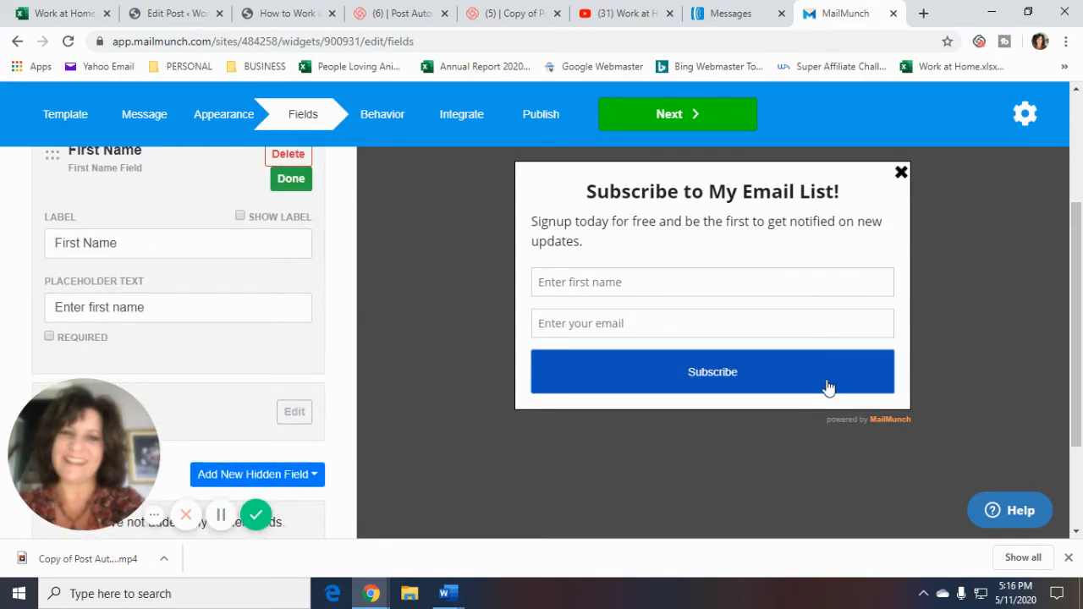
drag(1075, 323, 1075, 401)
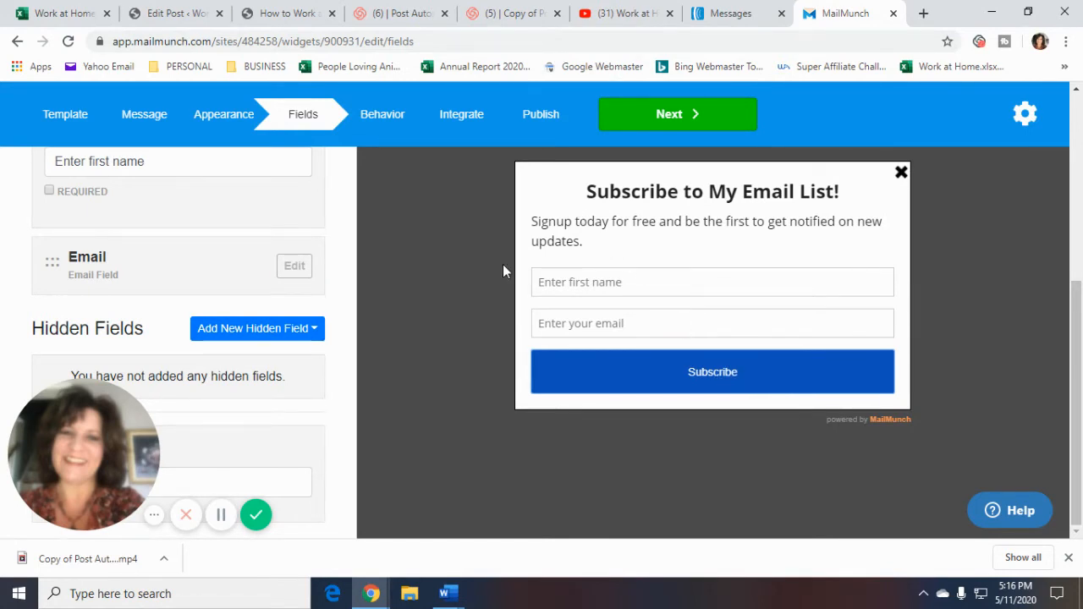
Advance to the Behavior settings and set the popover's loading delay to 10 seconds
click(648, 126)
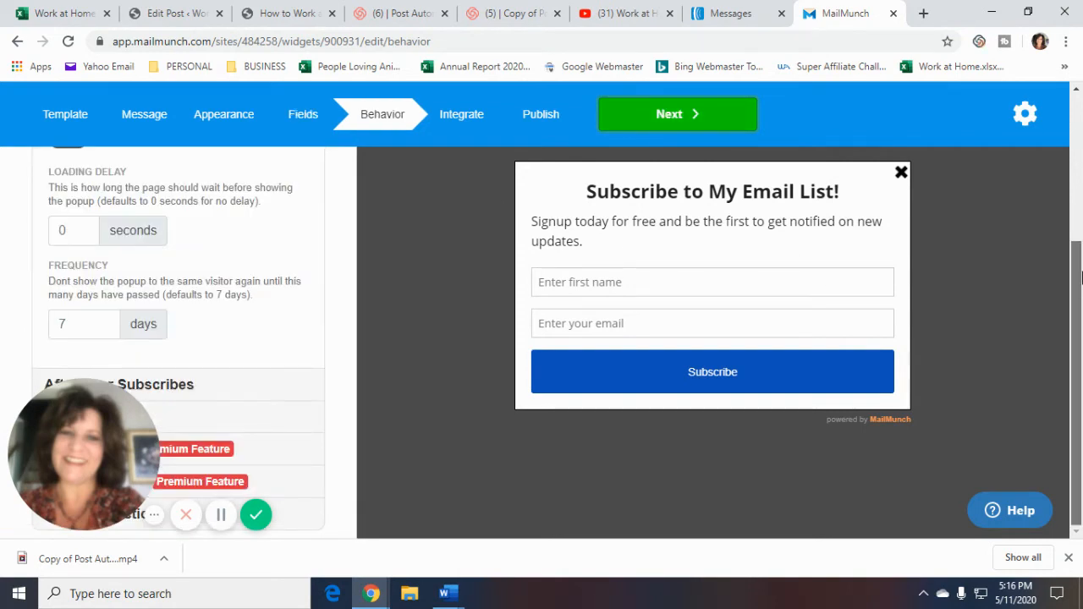
scroll(1080, 148, up, 2)
drag(1080, 148, 1078, 211)
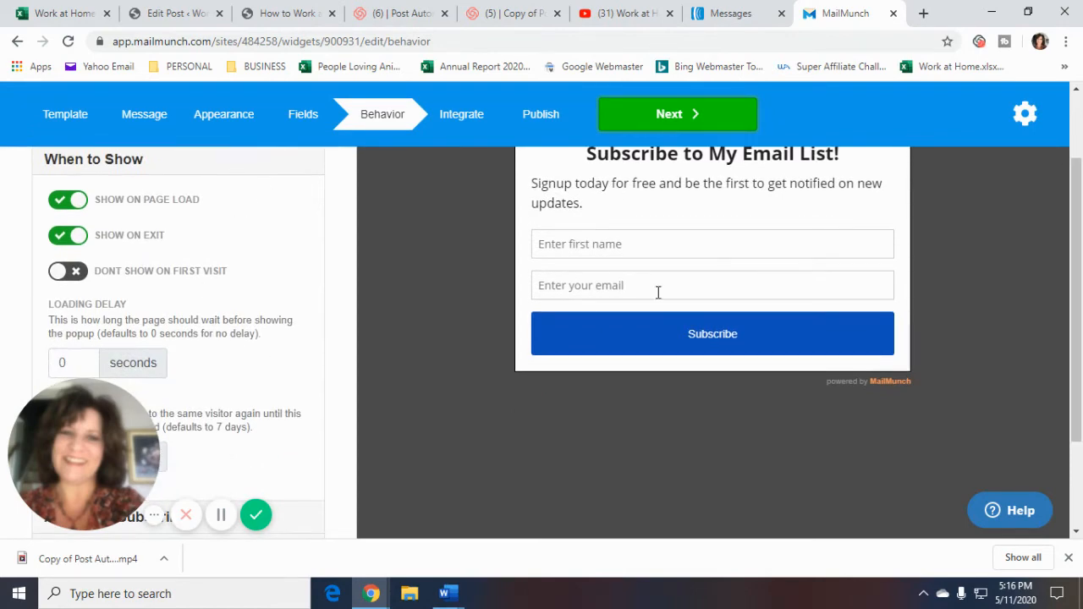
drag(1078, 265, 1081, 318)
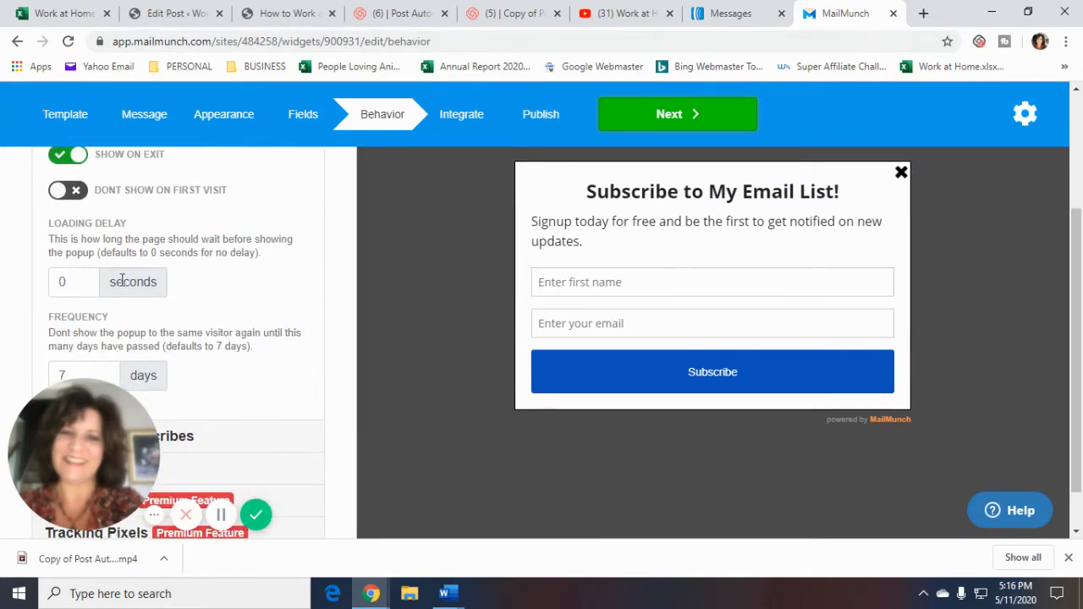
click(82, 282)
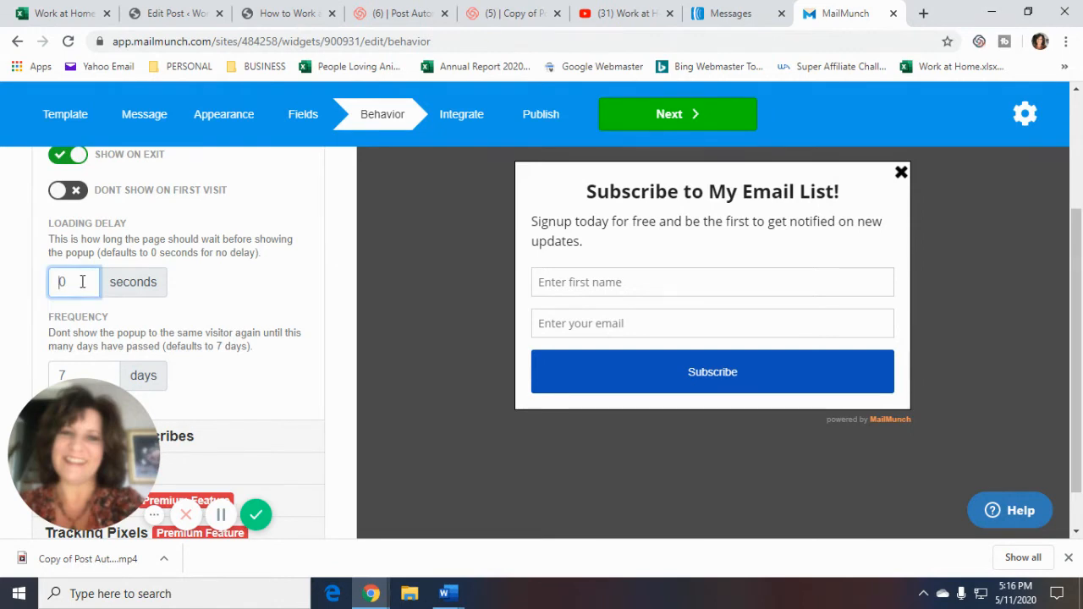
text(10)
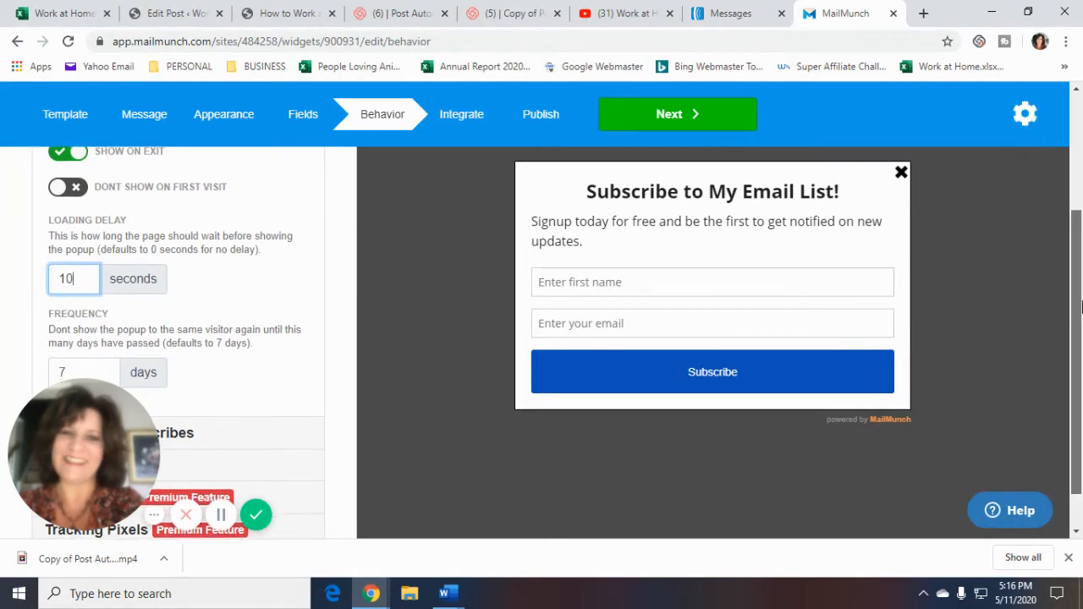
Set the popover's display frequency to 0 days
drag(1081, 305, 1079, 351)
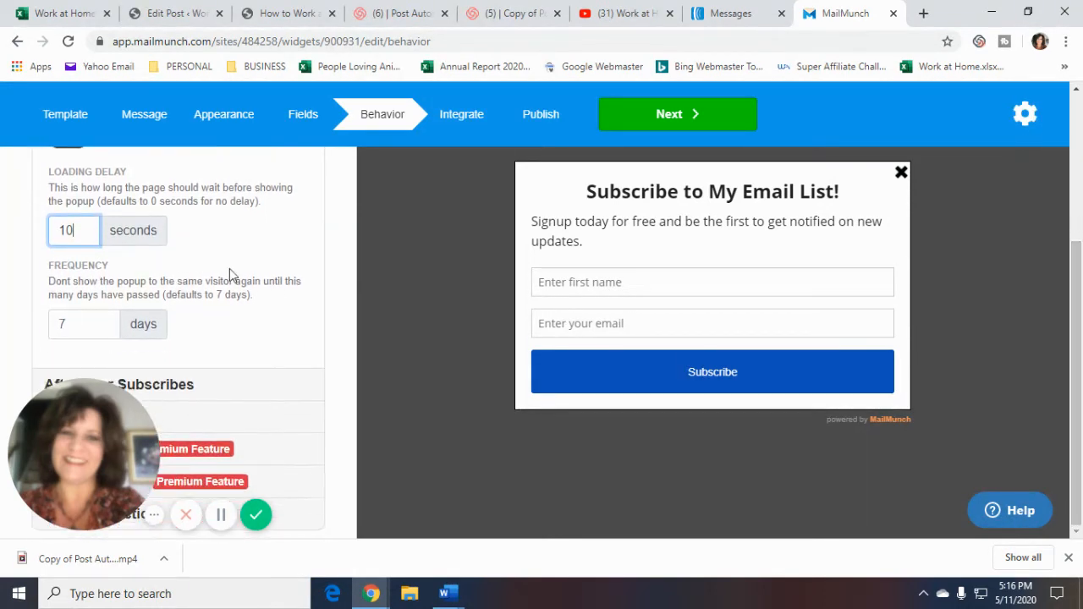
click(85, 326)
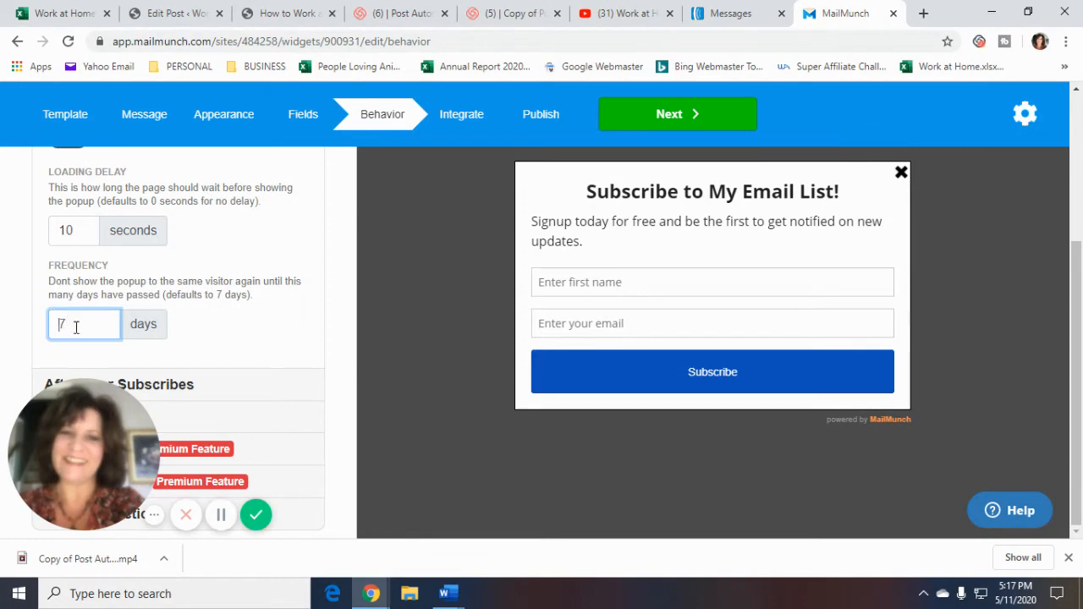
key(Delete)
text(0)
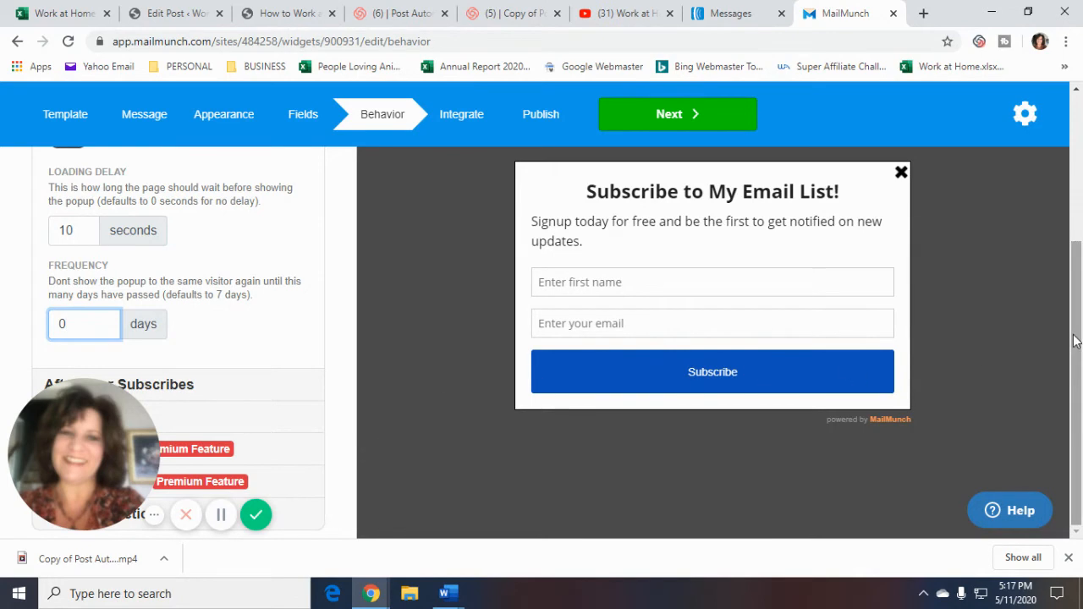
Review the After User Subscribes settings for the subscriber list, tags and redirect URL
drag(1075, 340, 1068, 398)
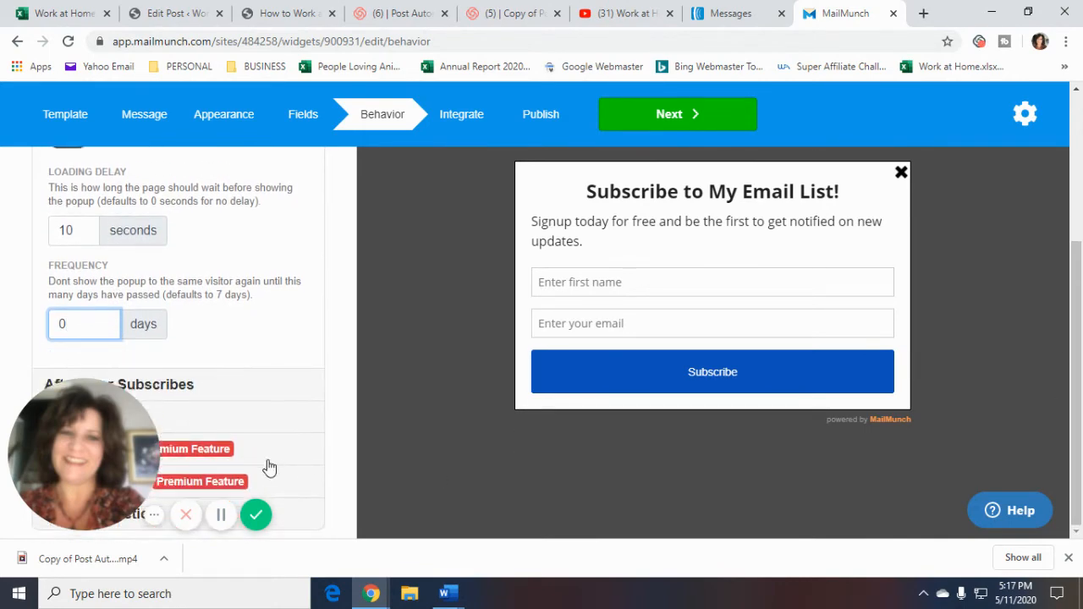
scroll(235, 396, down, 3)
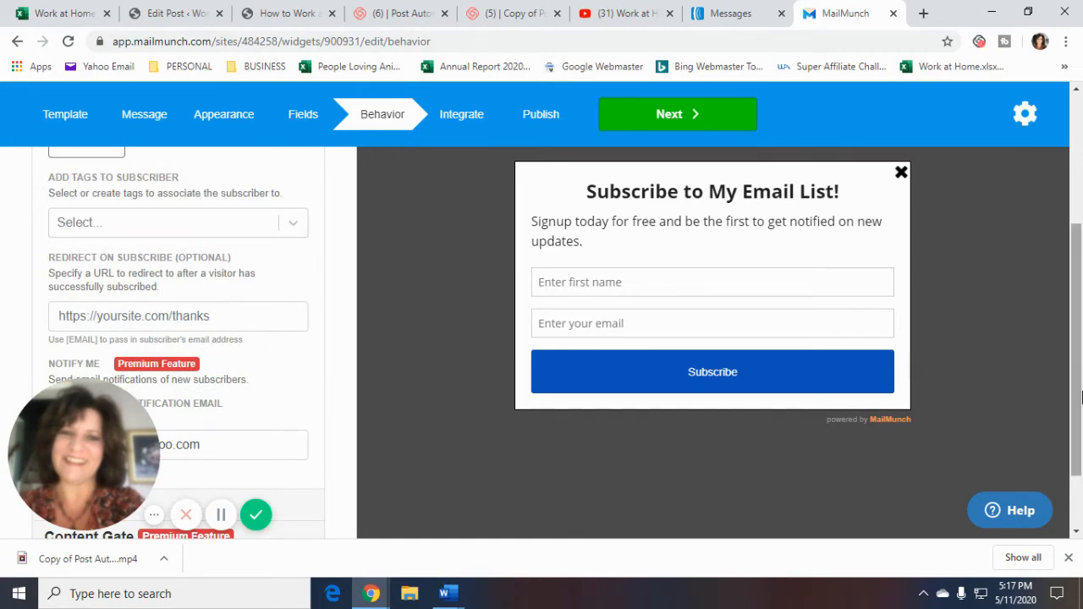
drag(1081, 393, 1082, 294)
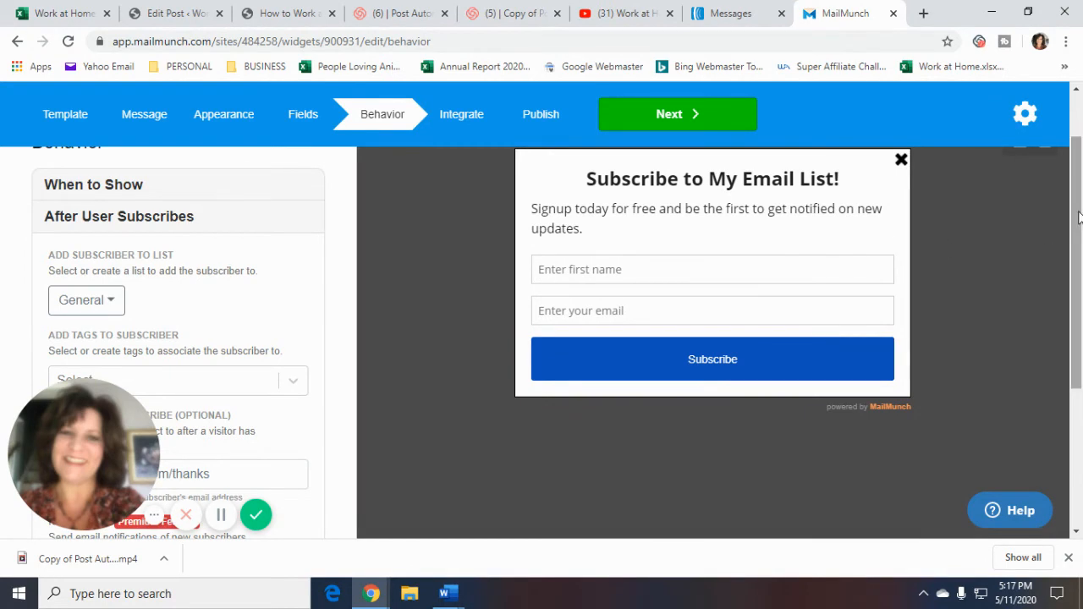
drag(1080, 217, 1080, 196)
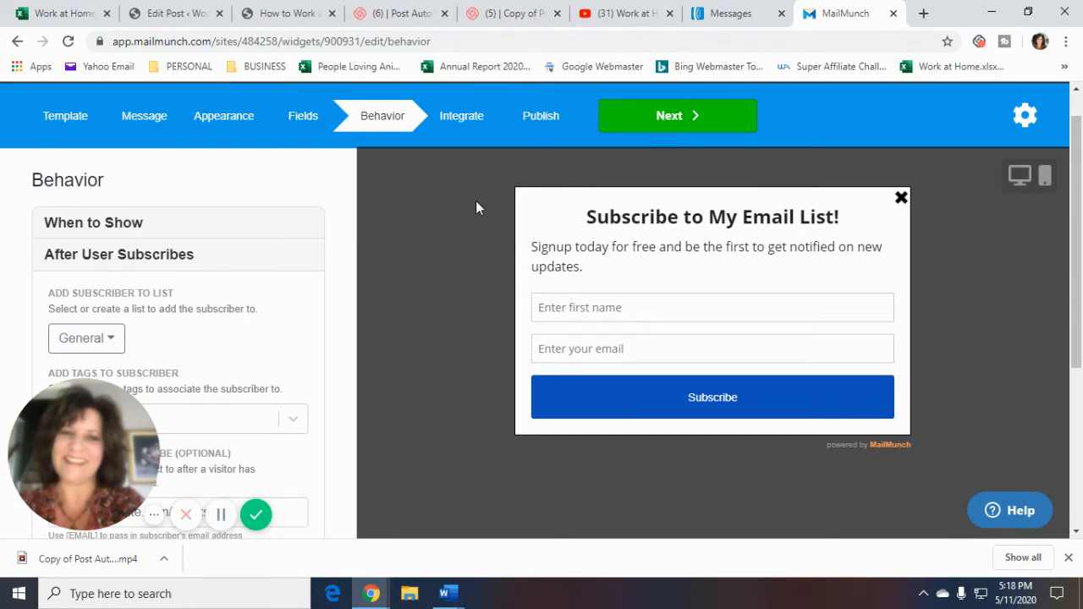
Look over the email service providers in the Integrate settings without choosing one, and advance to Publish
click(658, 123)
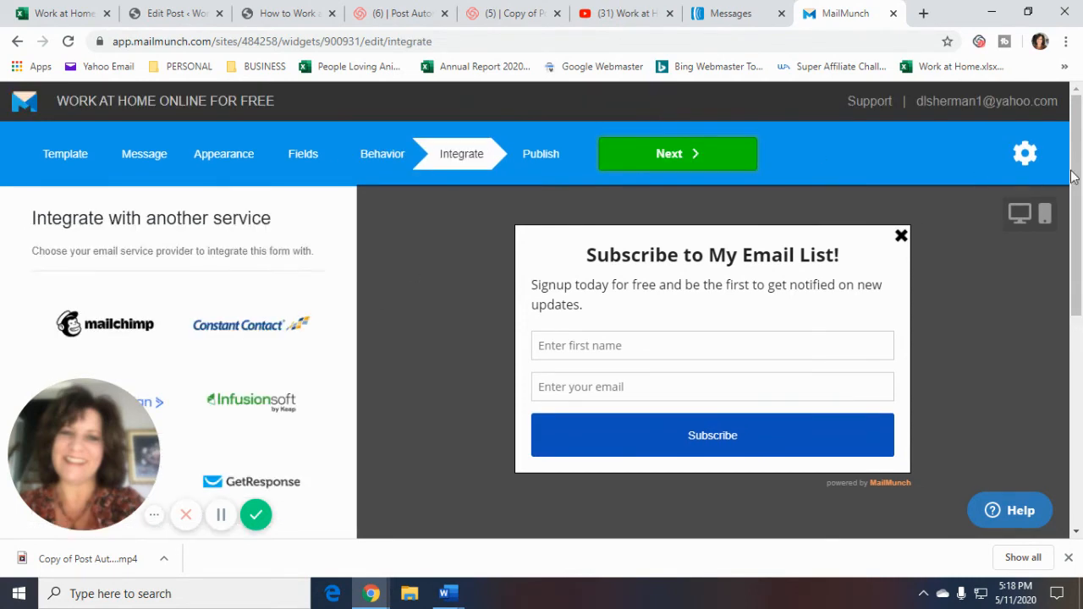
drag(1076, 177, 1077, 286)
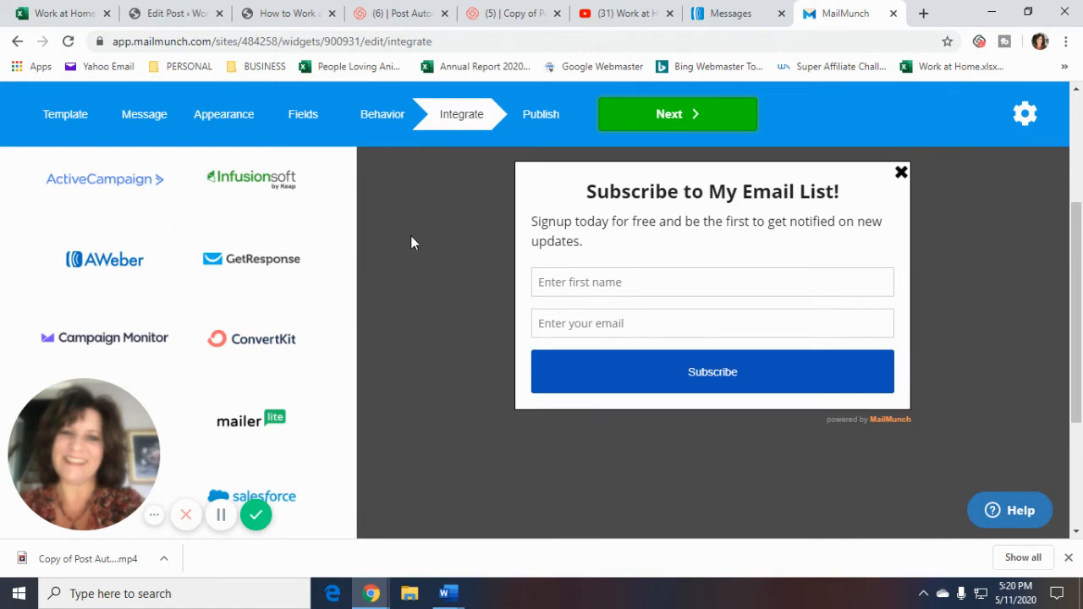
click(670, 119)
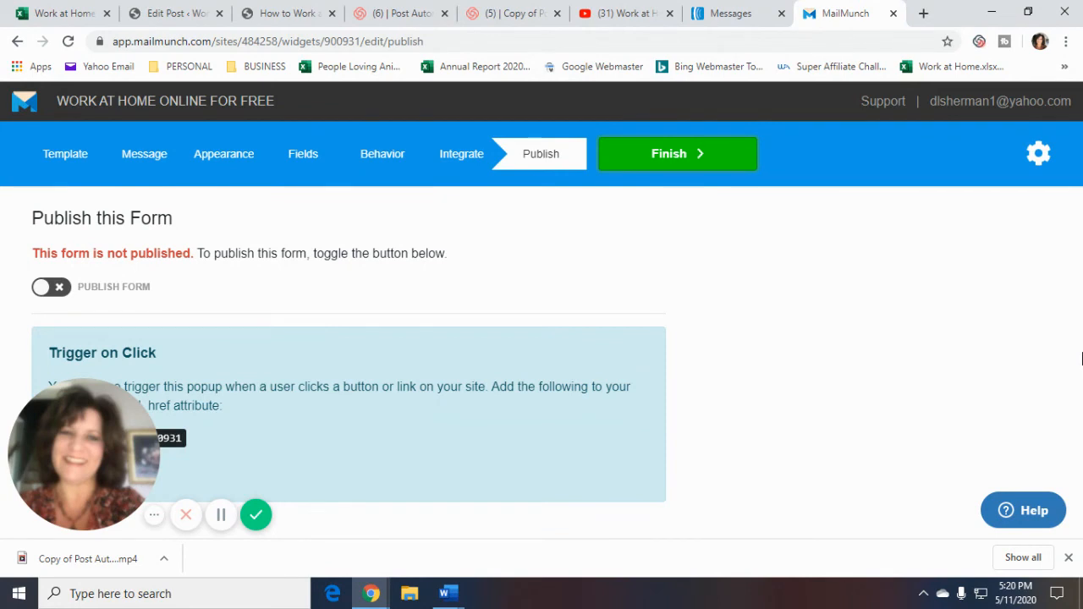
Return to the form template selection to view it, and switch to the Work at Home Online for Free homepage
click(73, 161)
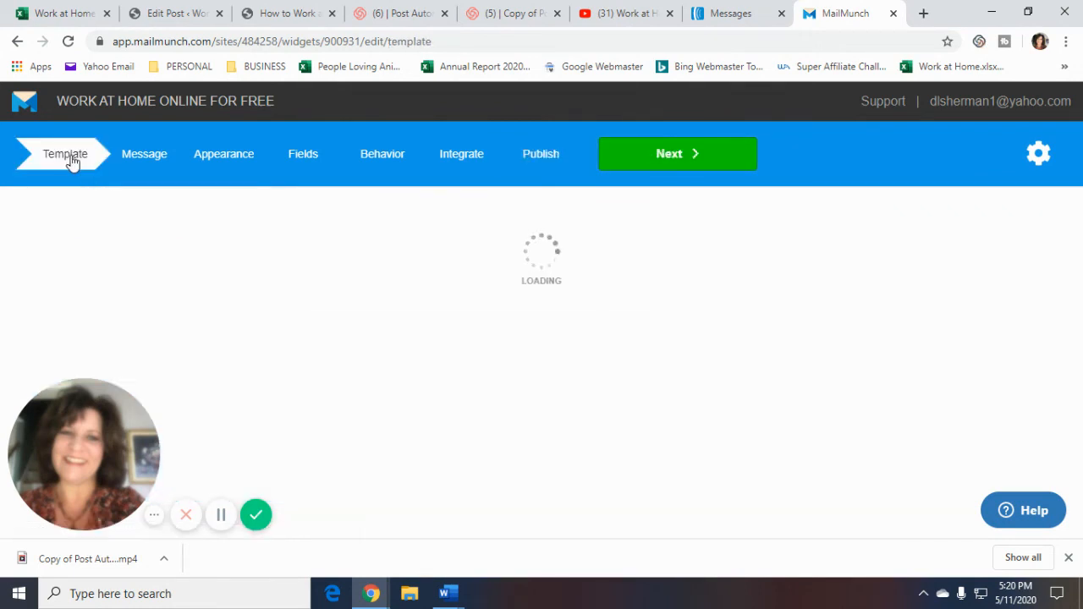
mouse_move(470, 329)
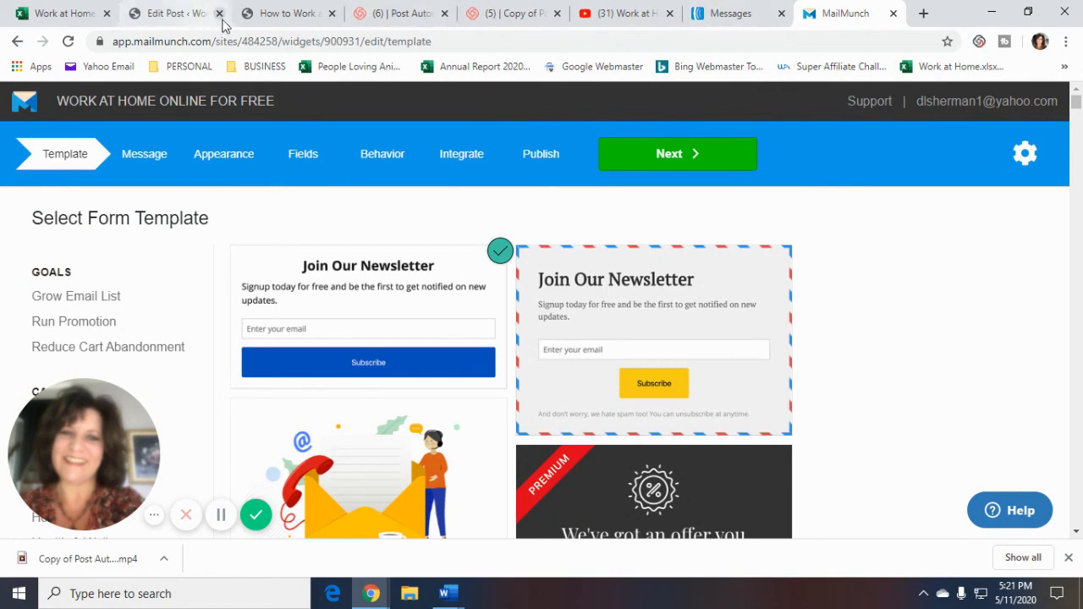
click(264, 13)
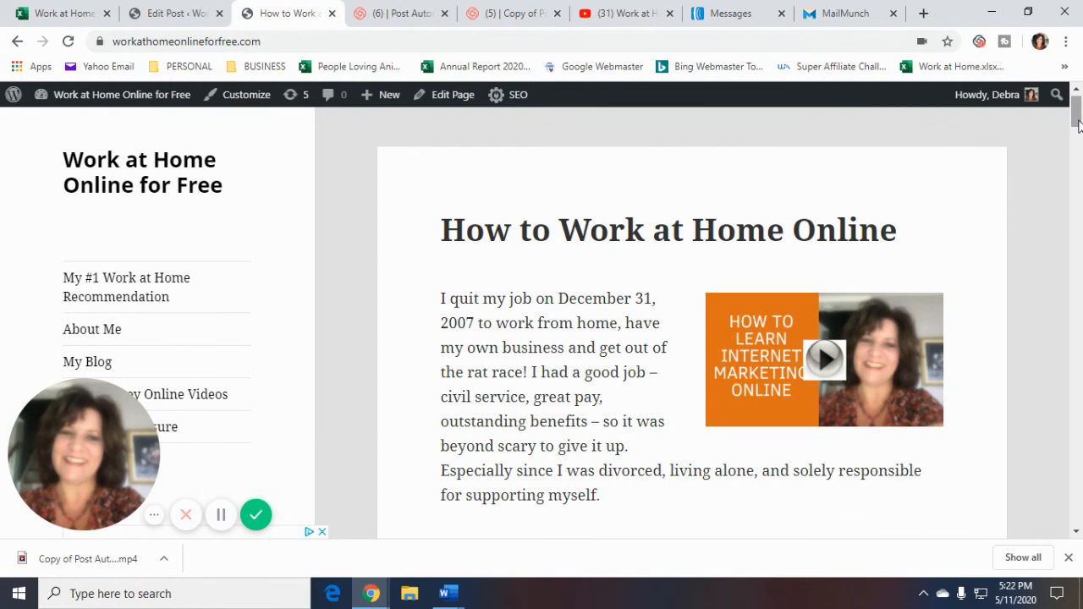
drag(1077, 123, 1077, 119)
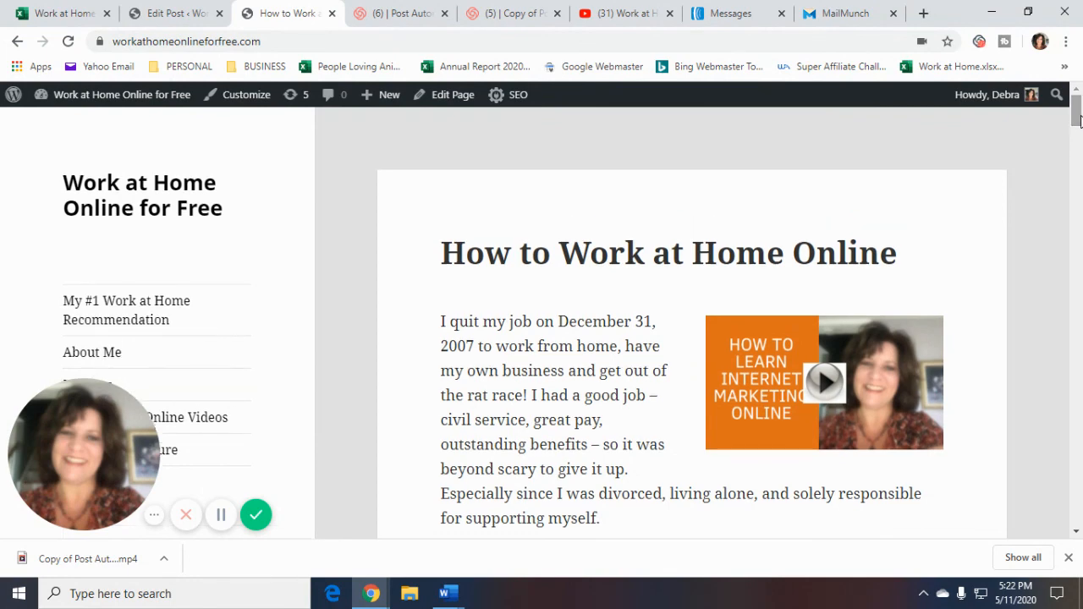